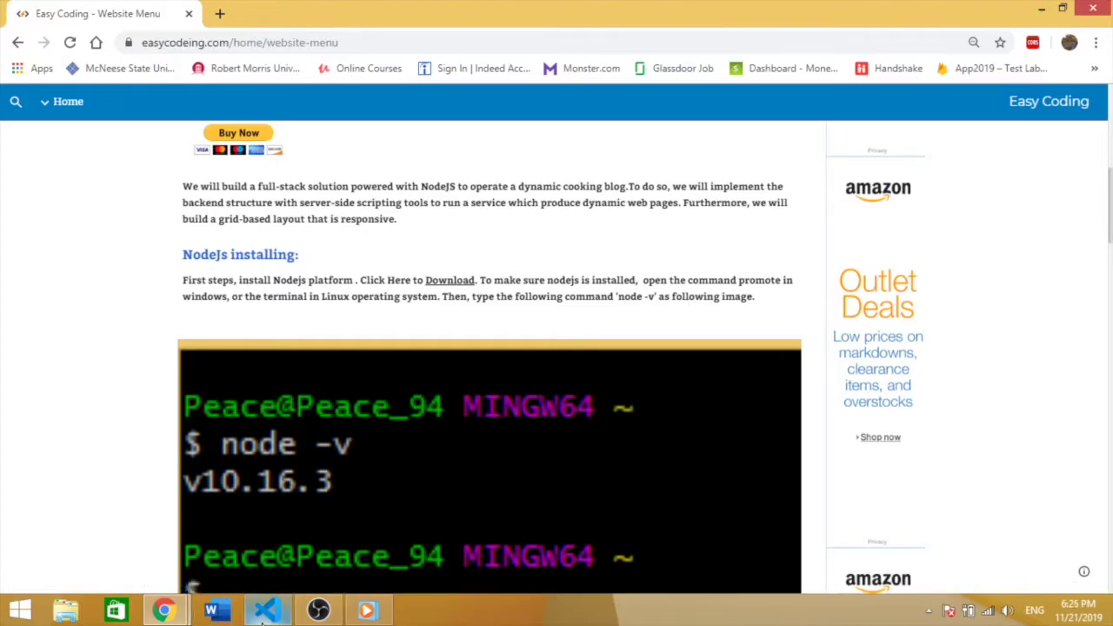
Step: Glance at the project in VS Code, then scroll through the easycodeing.com tutorial in Chrome
left_click(265, 610)
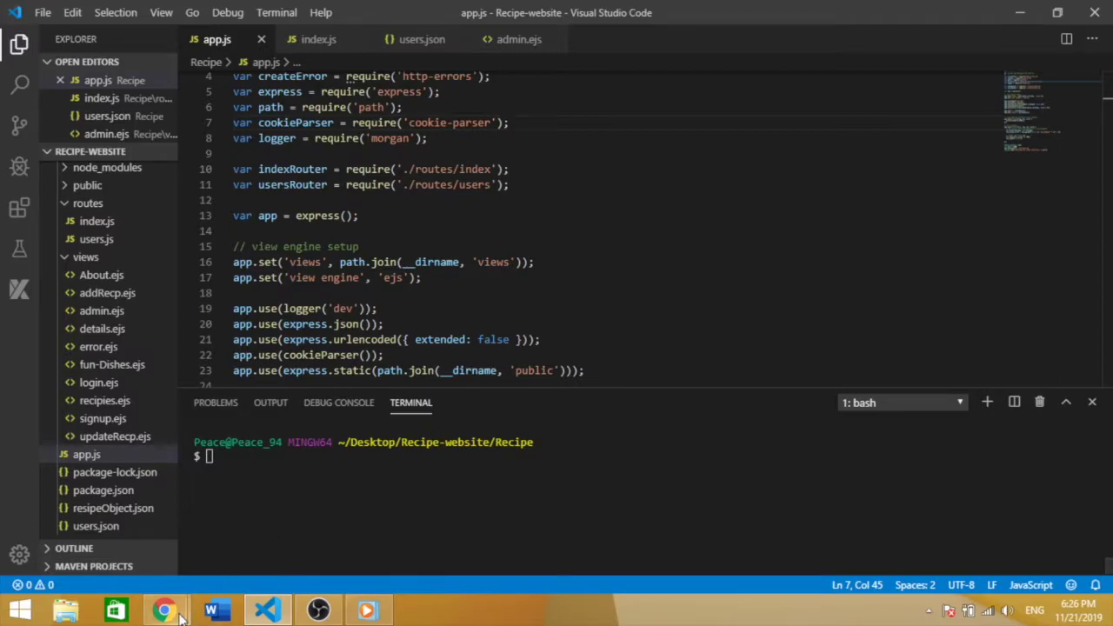
mouse_move(163, 610)
left_click(267, 520)
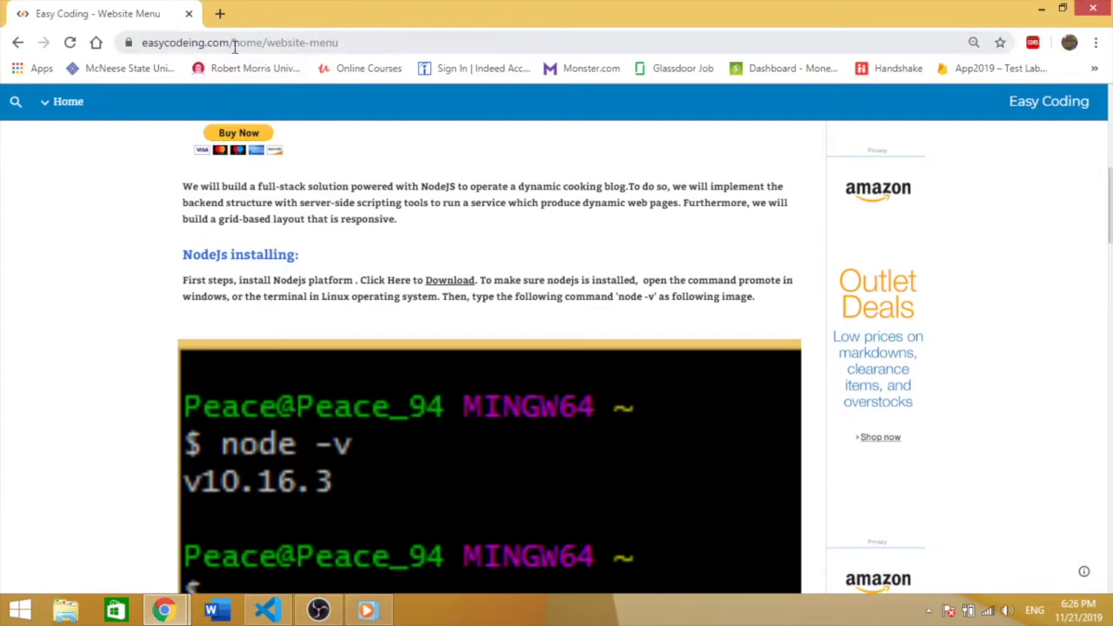
left_click_drag(231, 43, 143, 43)
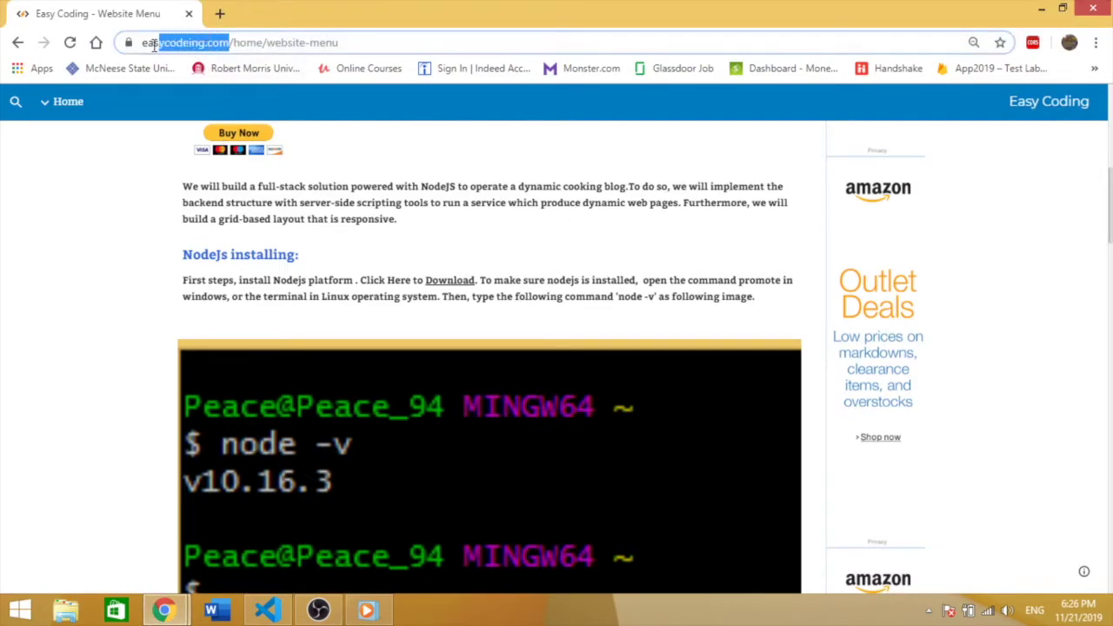
left_click(1094, 315)
scroll(1093, 315, "down", 1)
scroll(556, 357, "down", 8)
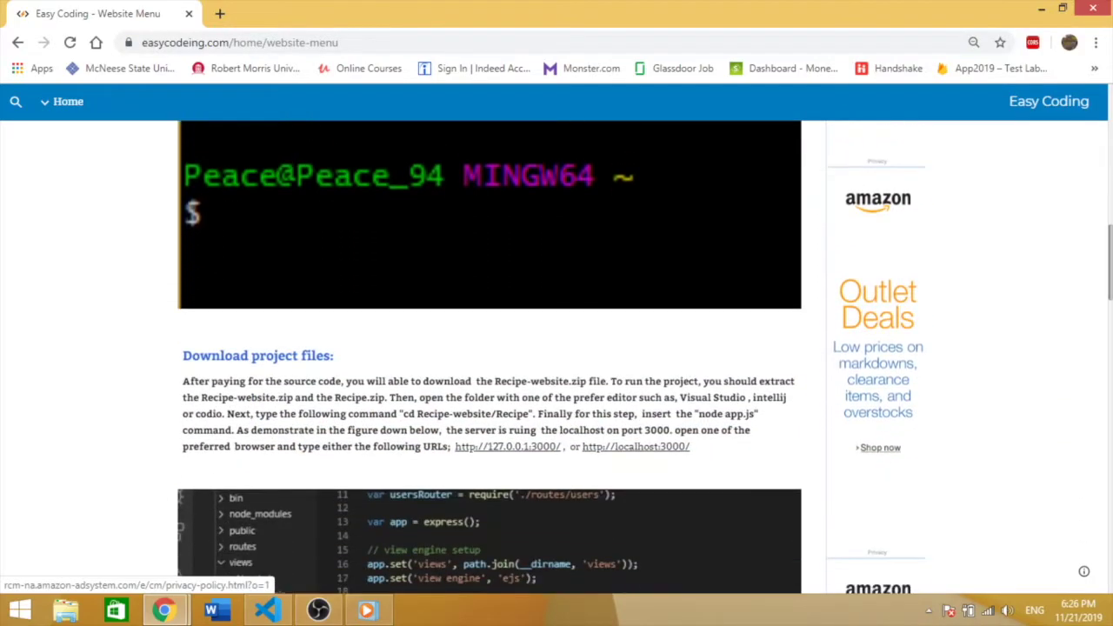
scroll(556, 357, "down", 5)
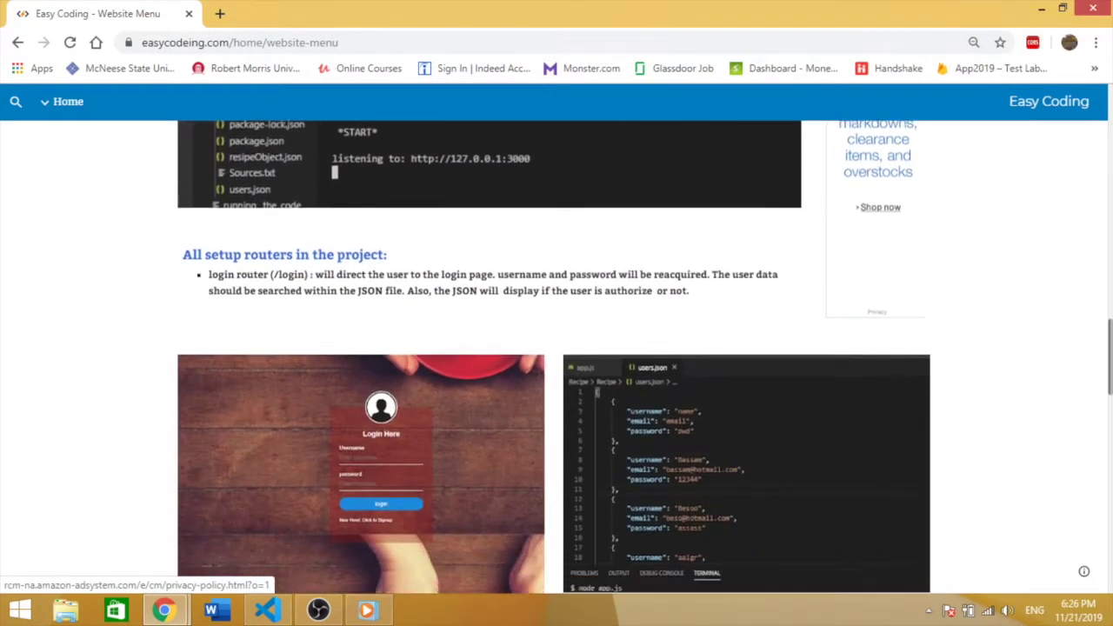
scroll(557, 357, "down", 4)
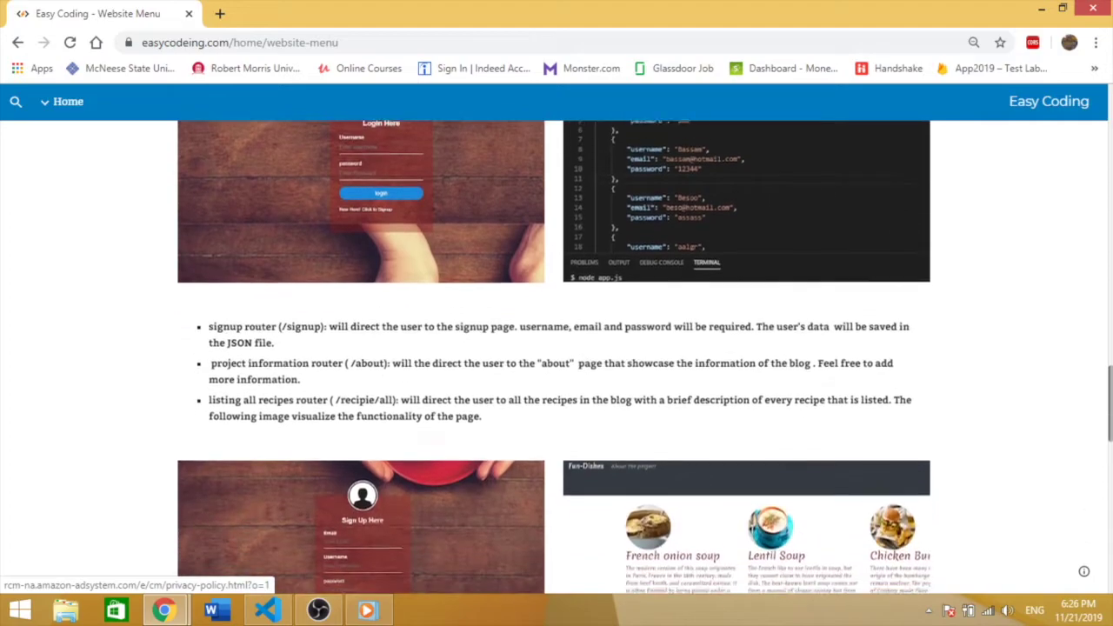
scroll(557, 356, "down", 7)
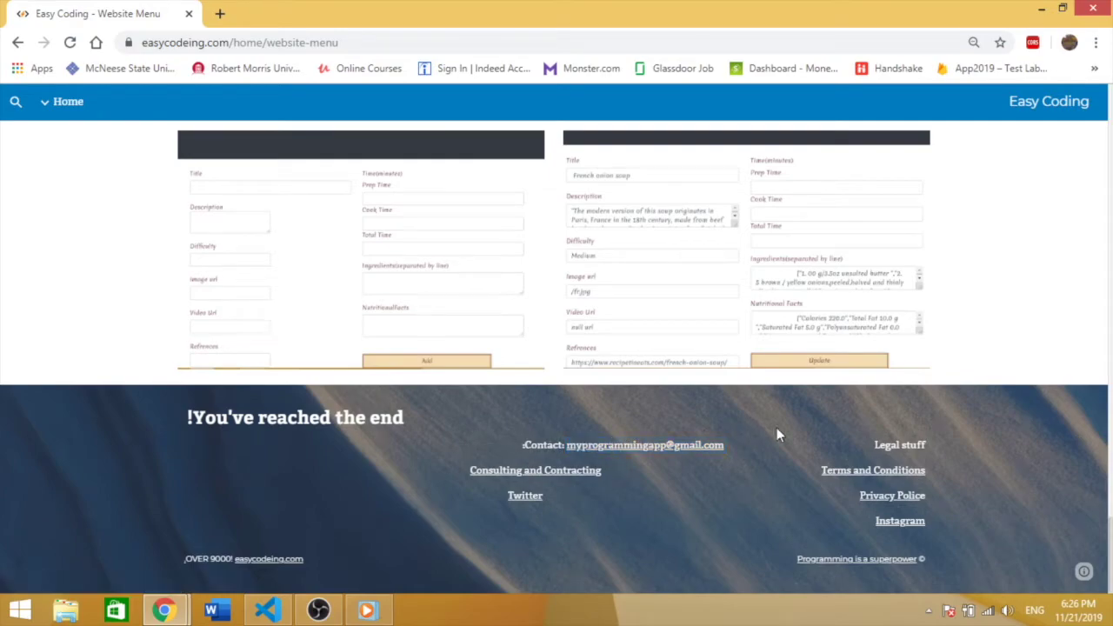
left_click_drag(1109, 557, 1109, 435)
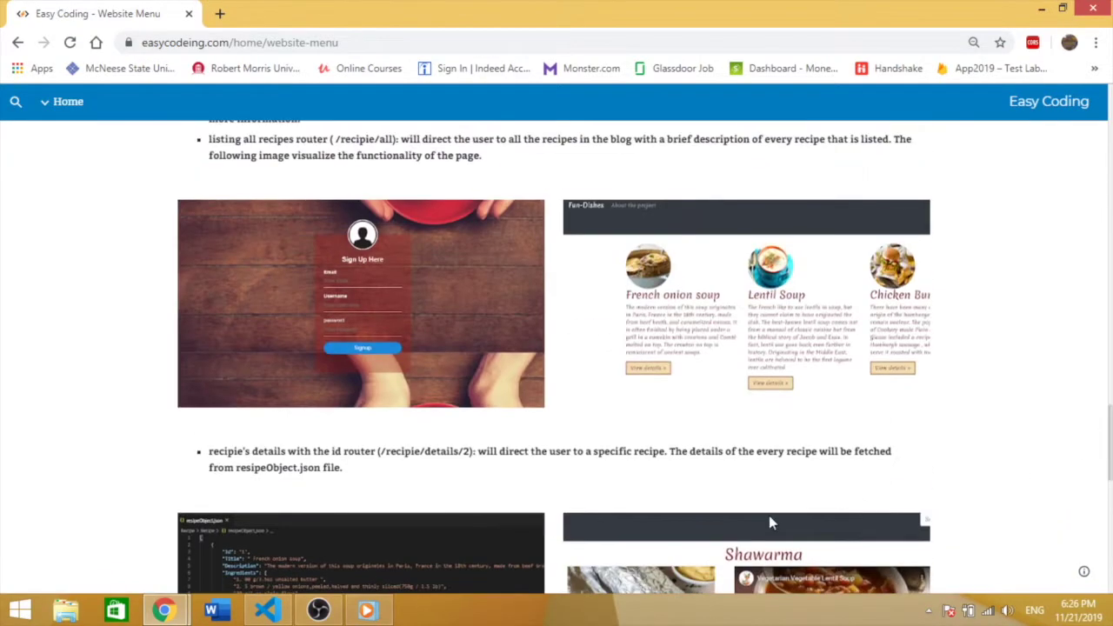
mouse_move(315, 613)
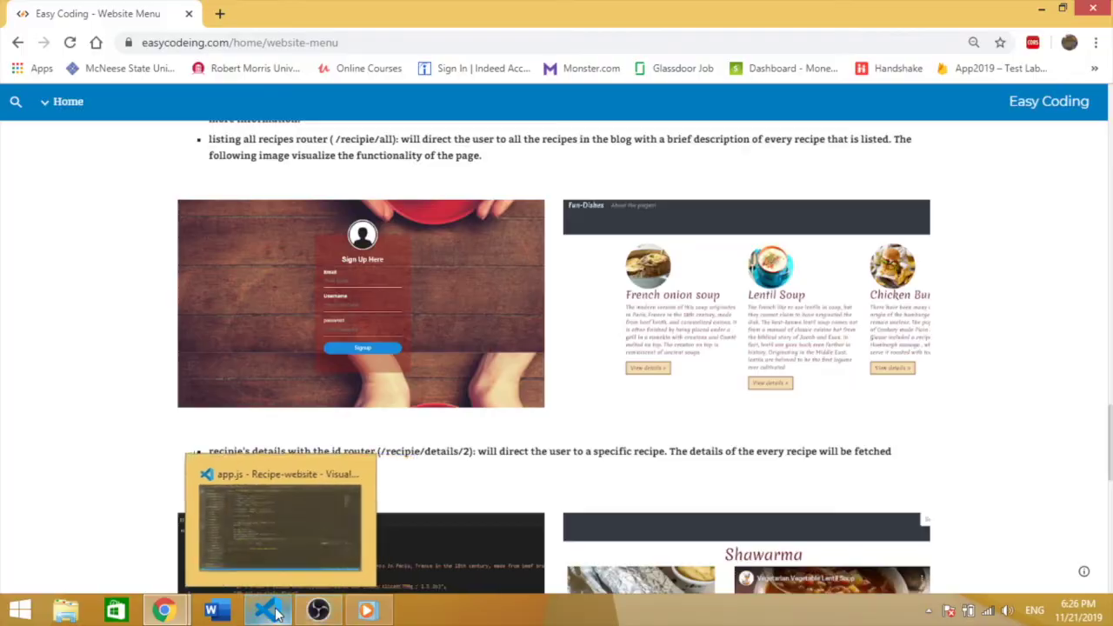
Step: Run node app.js in the VS Code terminal and open the 127.0.0.1:3000 link
left_click(356, 494)
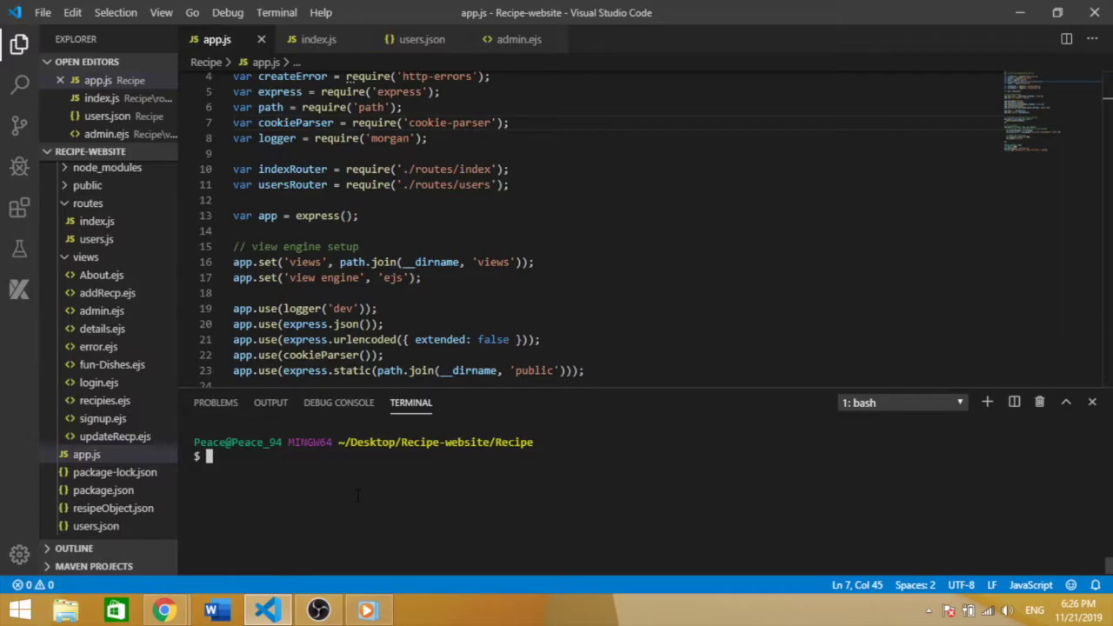
type("node app.js")
key("Return")
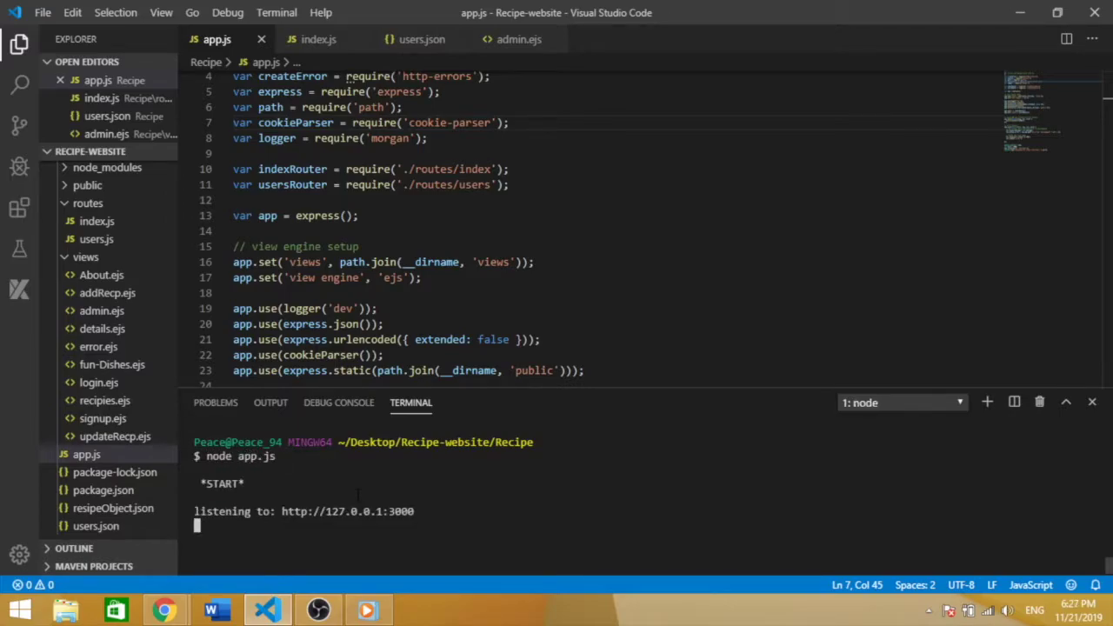
left_click(402, 513, "ctrl")
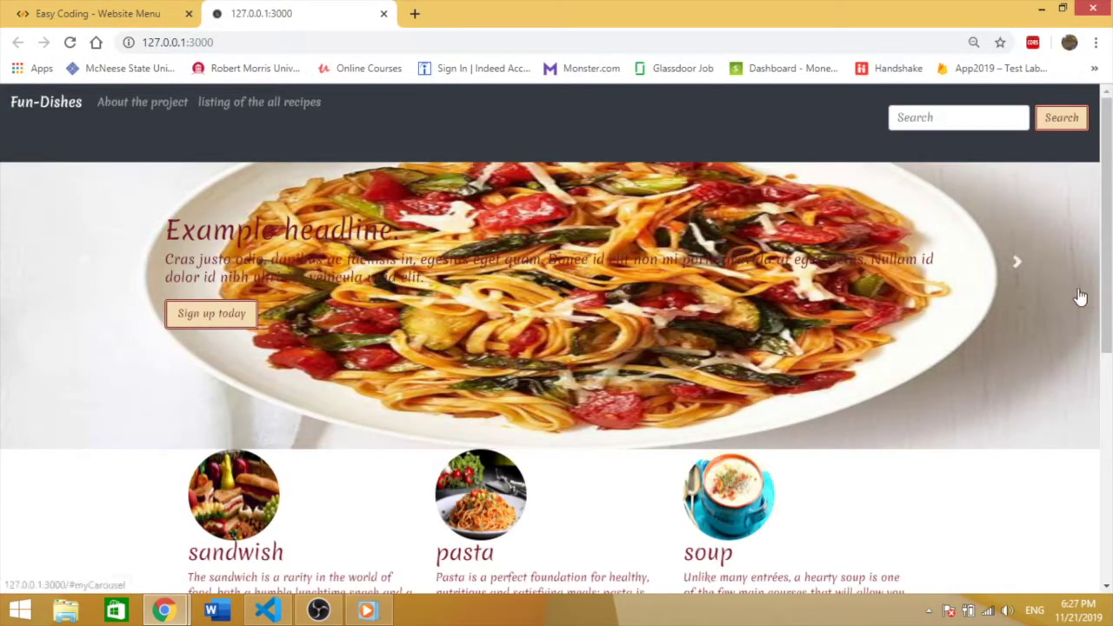
Step: Scroll through the Fun-Dishes home page at 127.0.0.1:3000
scroll(400, 520, "down", 1)
scroll(557, 348, "up", 1)
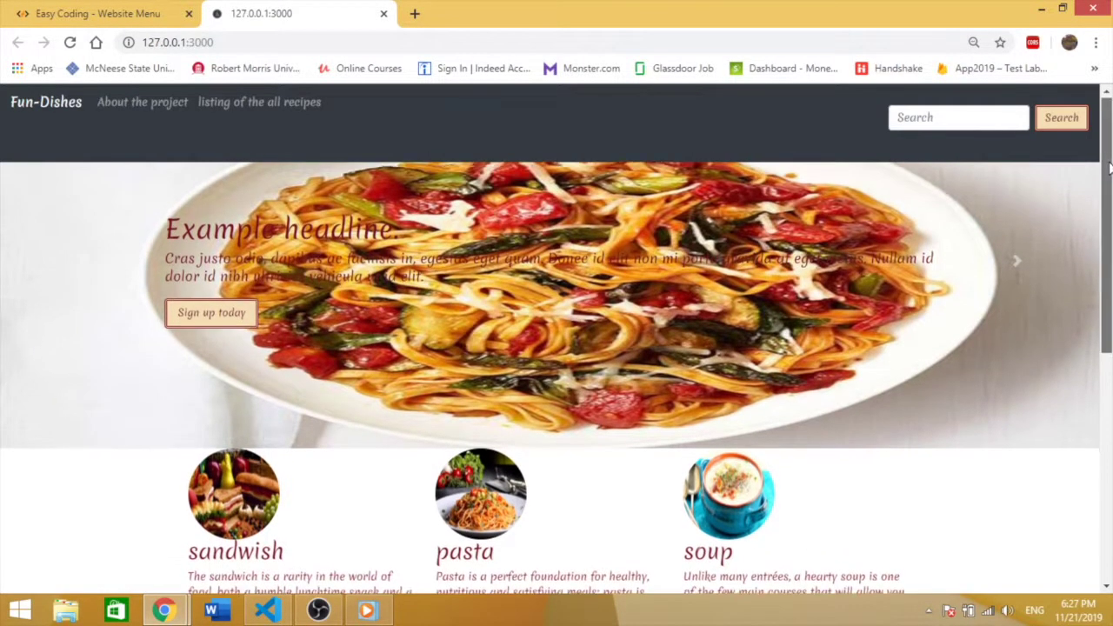
scroll(557, 348, "down", 5)
left_click_drag(1109, 413, 1109, 173)
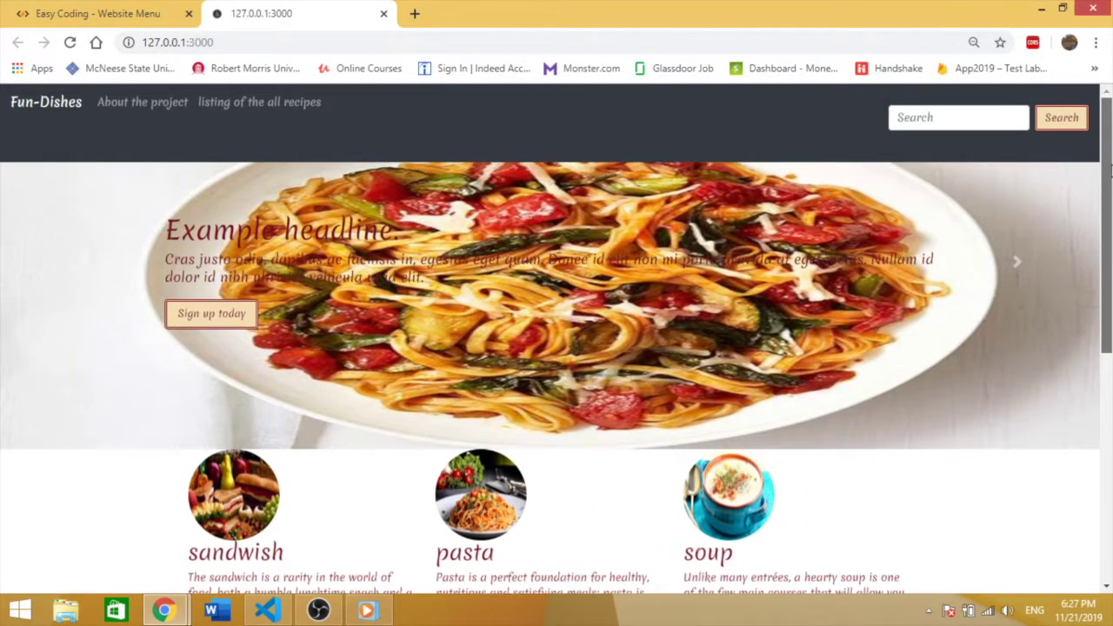
Step: Search the site for Fajitas, then go back to the Fun-Dishes home page
left_click(998, 118)
left_click(920, 191)
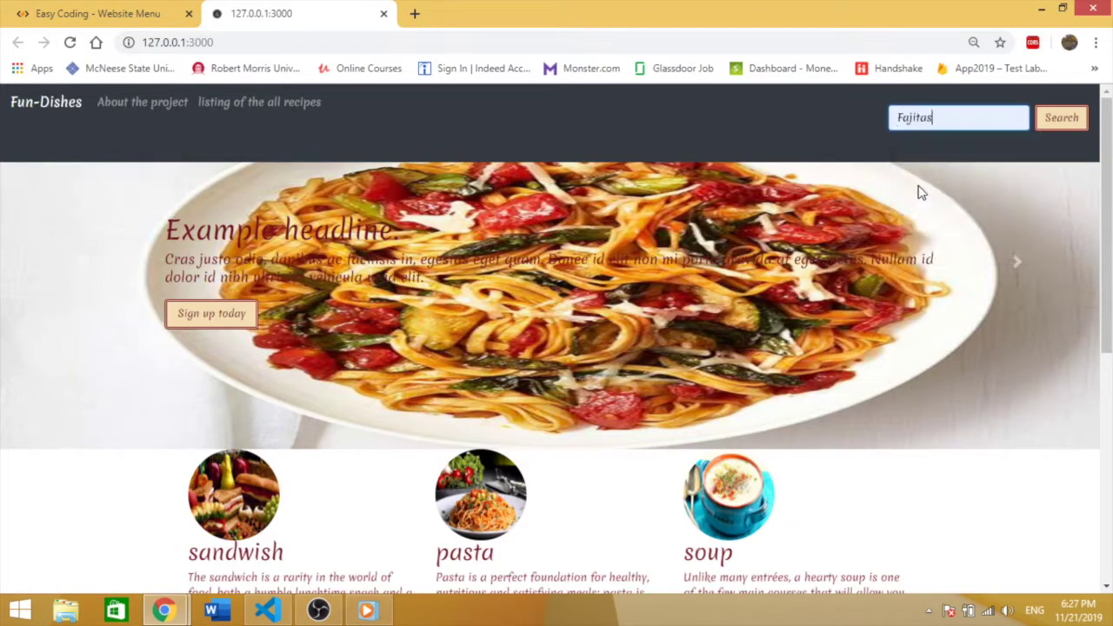
key("Return")
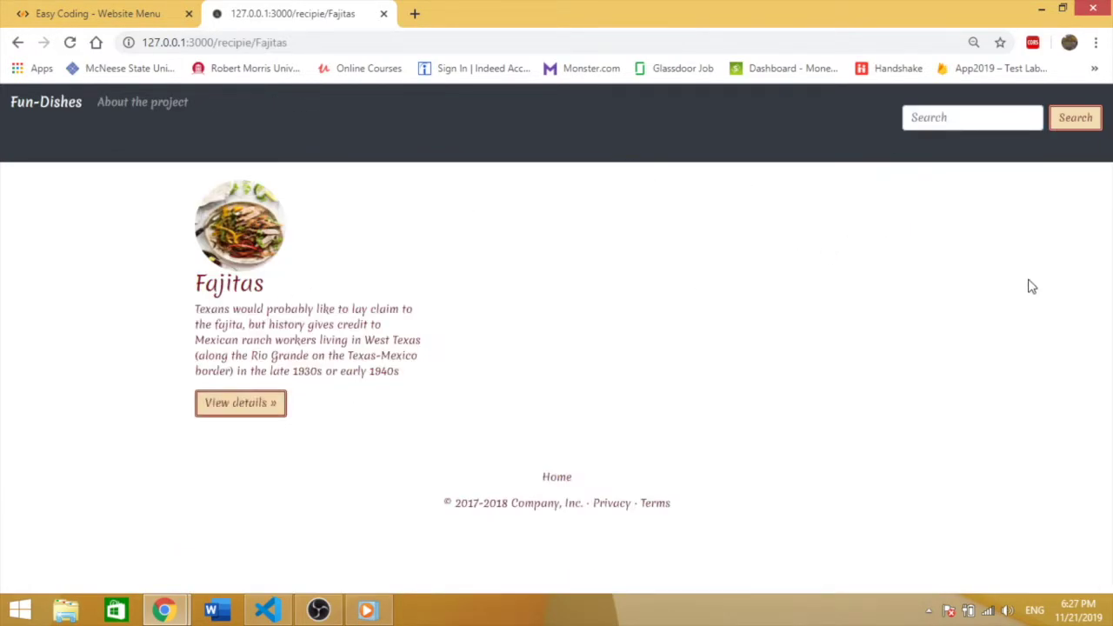
left_click(57, 115)
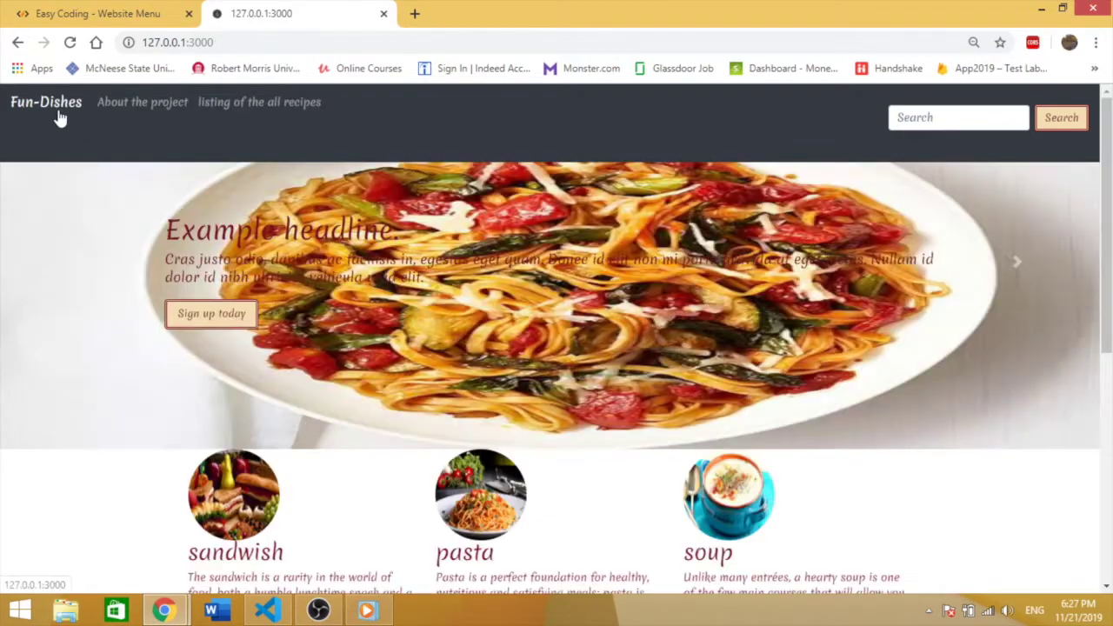
Step: Open 'listing of the all recipes' and scroll the cards from French onion soup down to Lasagna
left_click(274, 116)
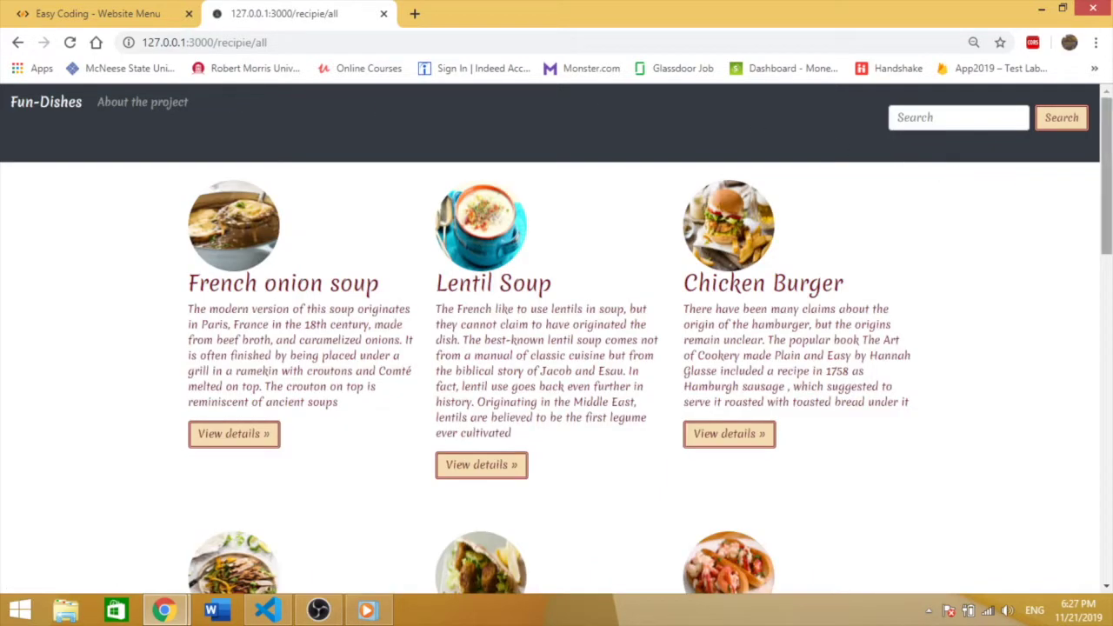
scroll(1068, 174, "down", 1)
scroll(556, 374, "down", 3)
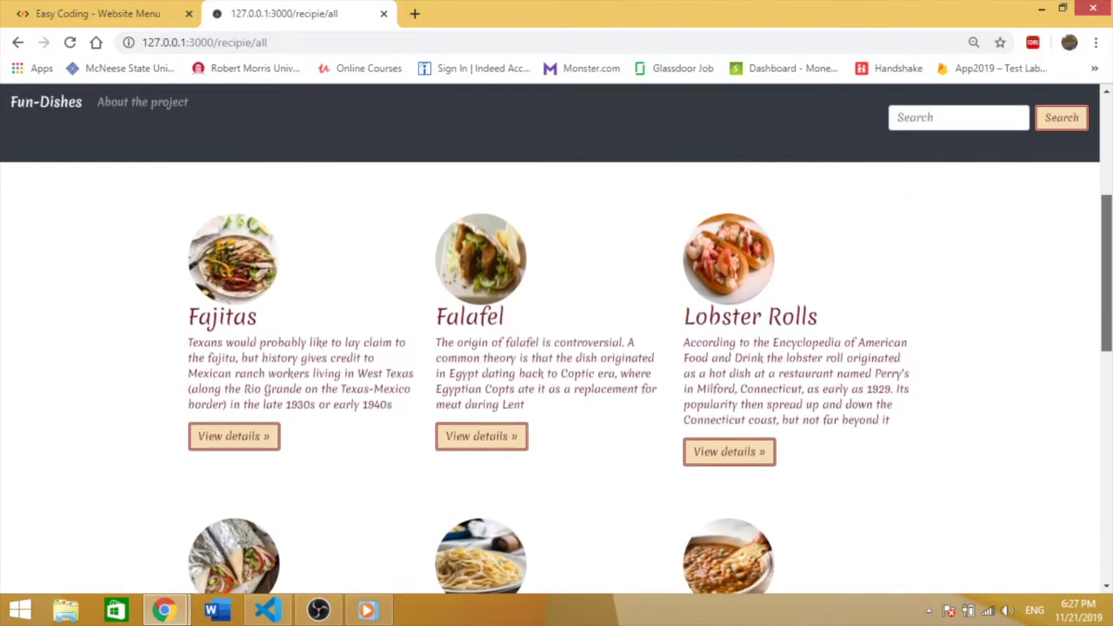
scroll(556, 374, "down", 5)
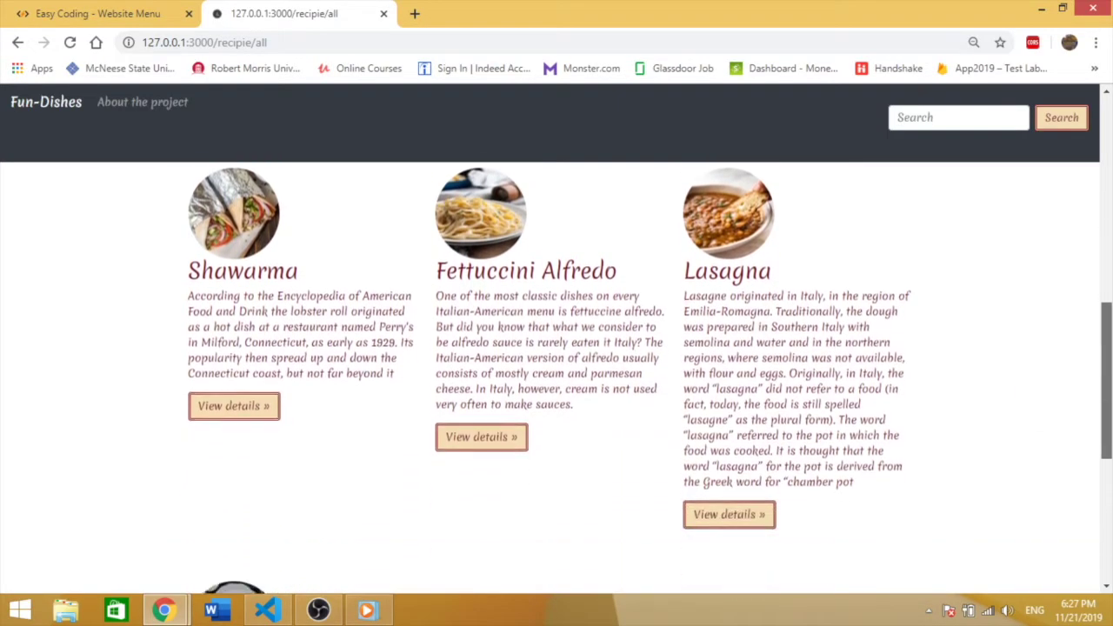
left_click_drag(1106, 395, 1108, 283)
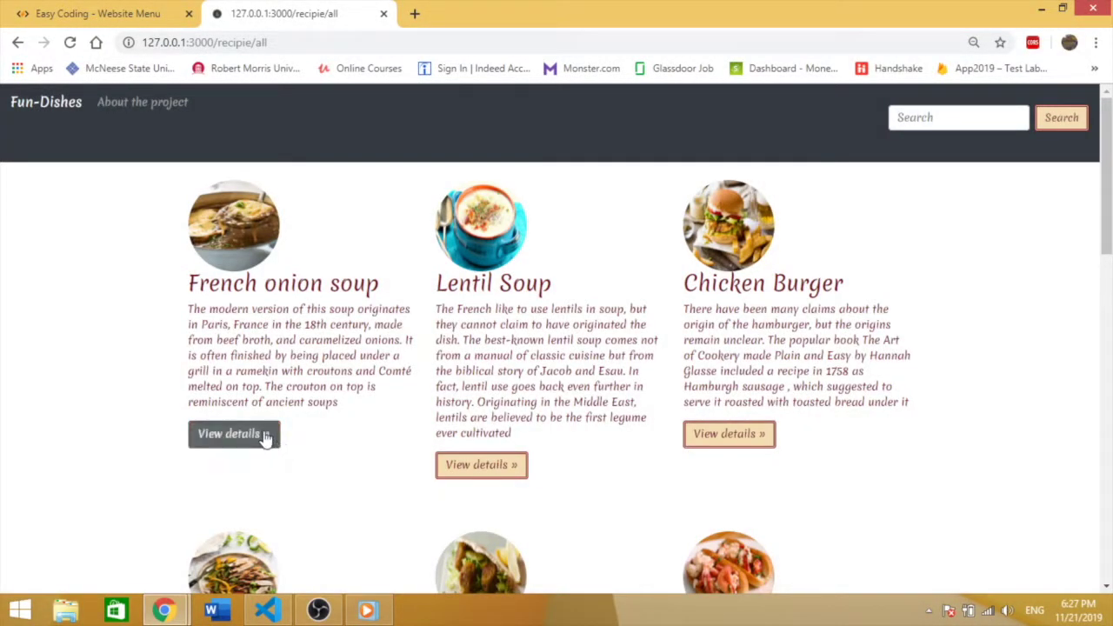
Step: Open the French onion soup recipe and read down through its ingredients and nutritional facts
left_click(265, 437)
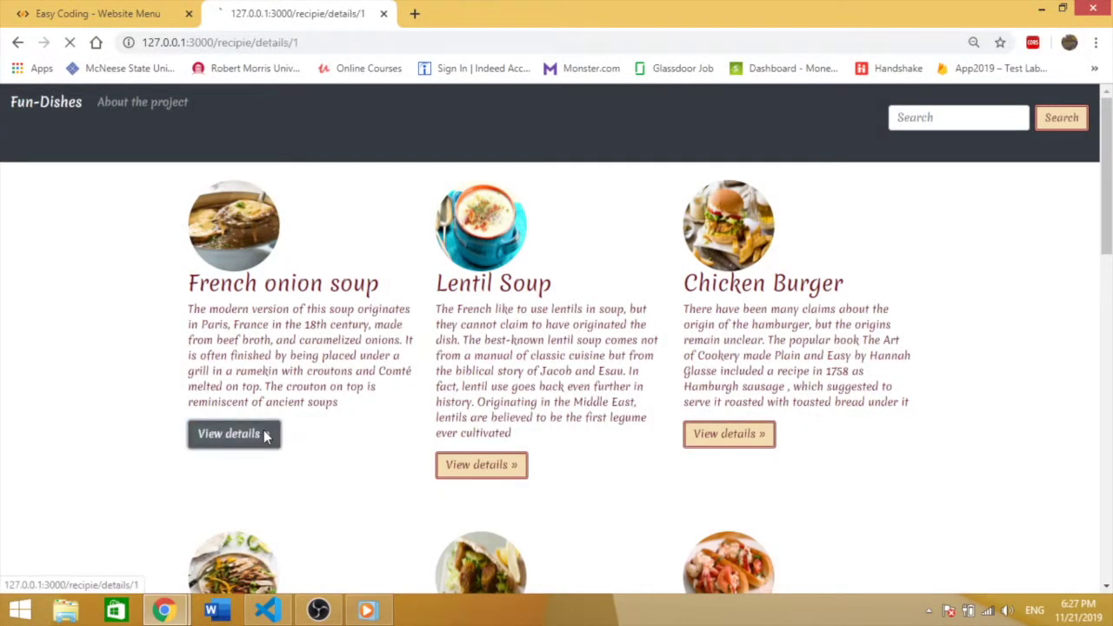
mouse_move(1108, 224)
left_mouse_down()
mouse_move(1108, 257)
mouse_move(1108, 224)
left_mouse_up()
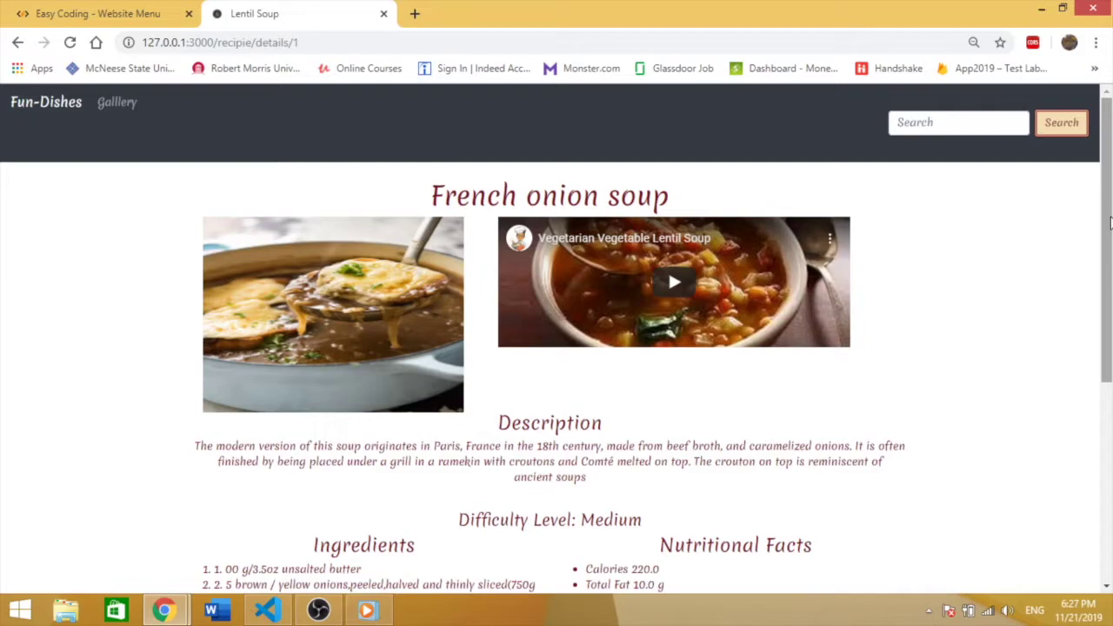
left_click_drag(1109, 225, 1109, 301)
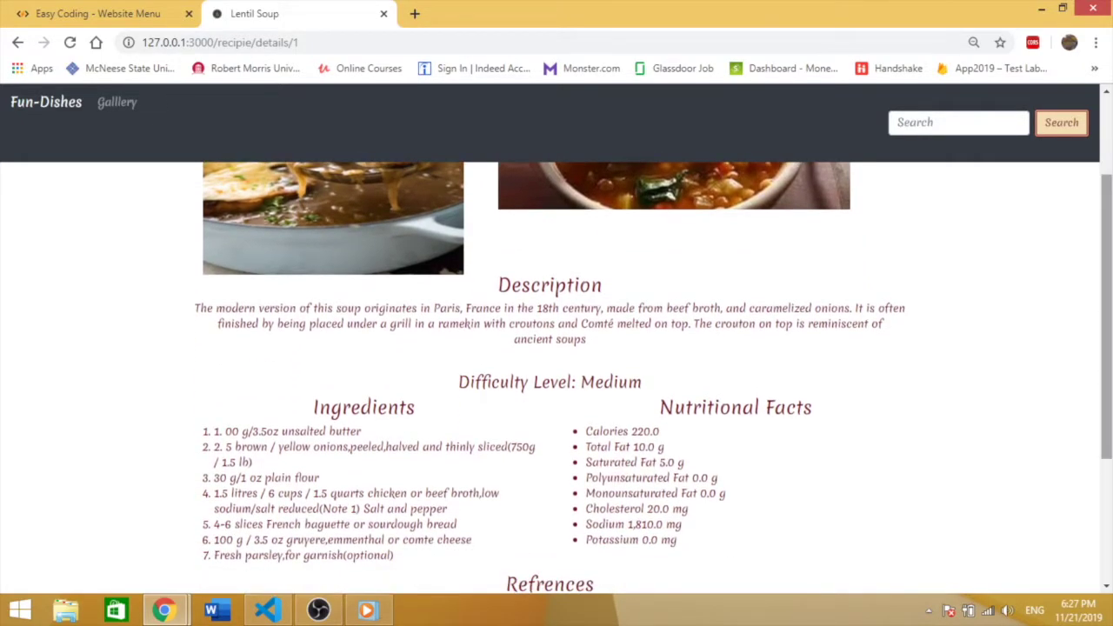
left_click_drag(1108, 301, 1108, 349)
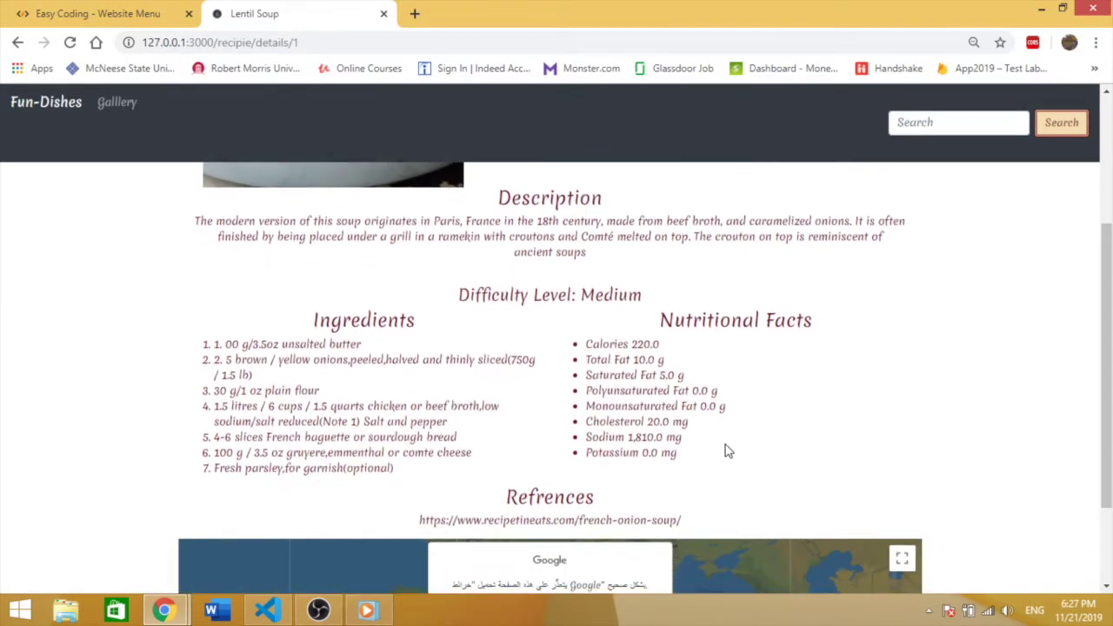
left_click_drag(725, 449, 614, 359)
Step: Play and pause the recipe video, dismiss the map error, then return to the home page
scroll(668, 228, "up", 3)
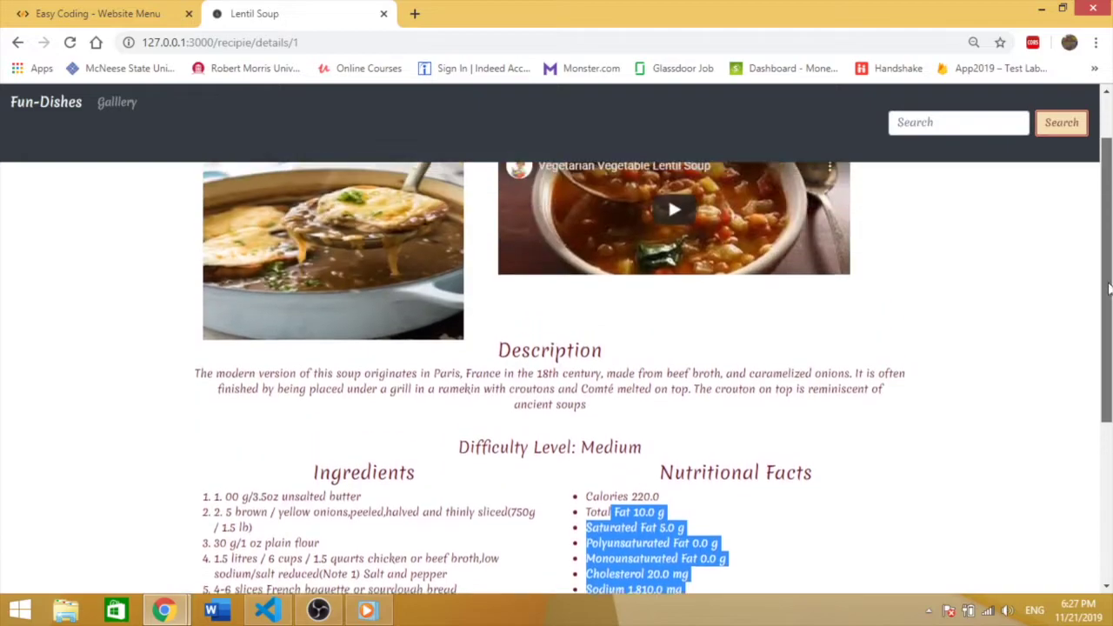
left_click(689, 278)
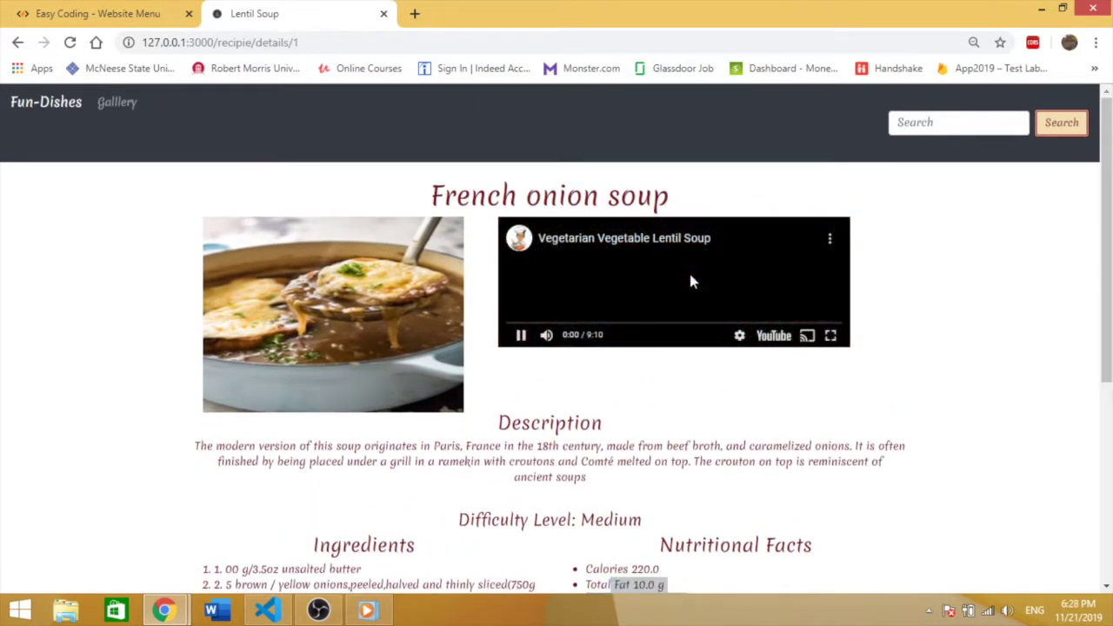
left_click(520, 335)
scroll(520, 334, "down", 5)
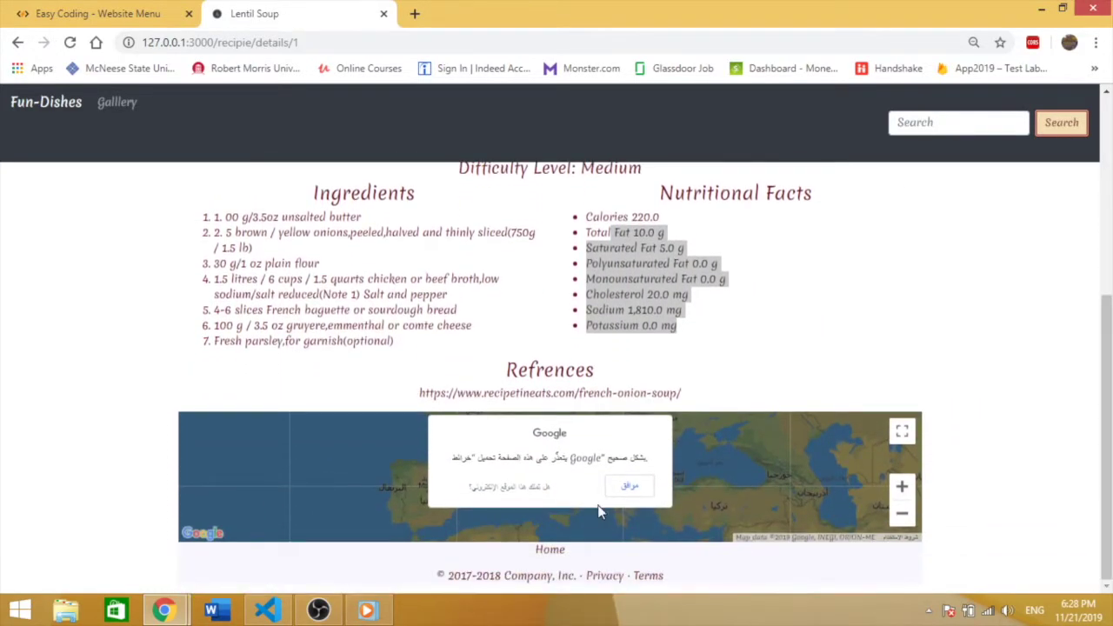
left_click(624, 491)
left_click(807, 339)
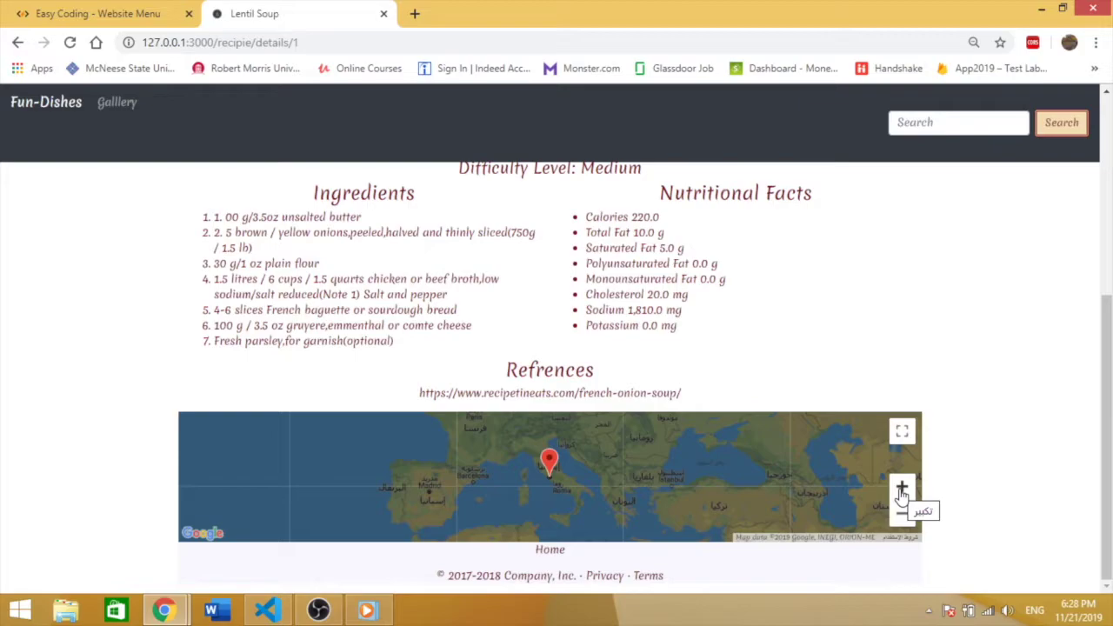
scroll(1105, 417, "up", 2)
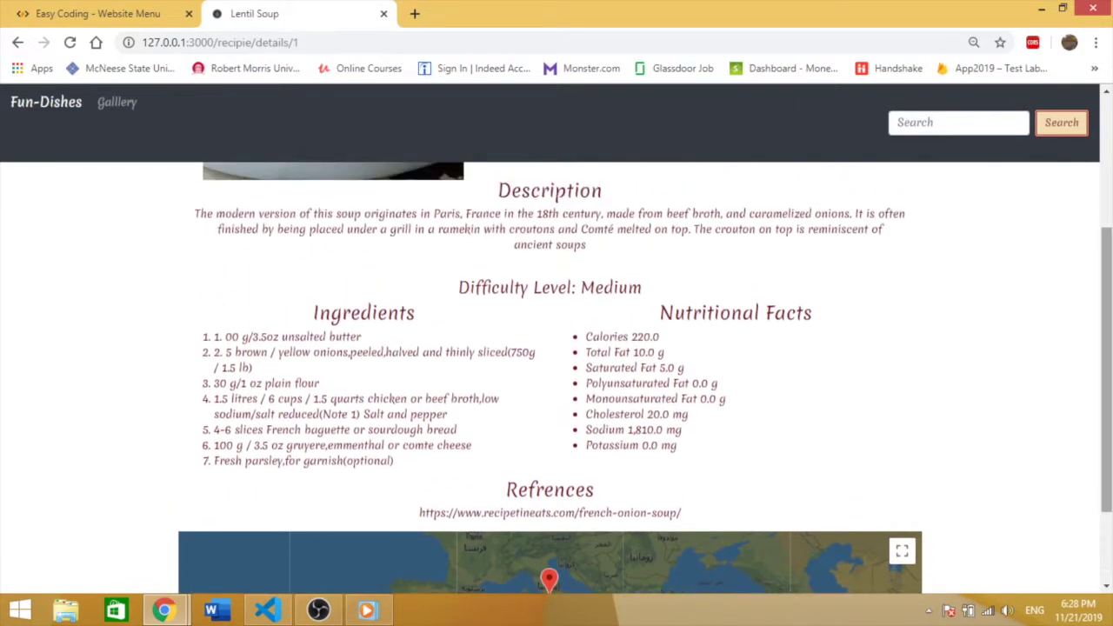
scroll(1098, 252, "up", 3)
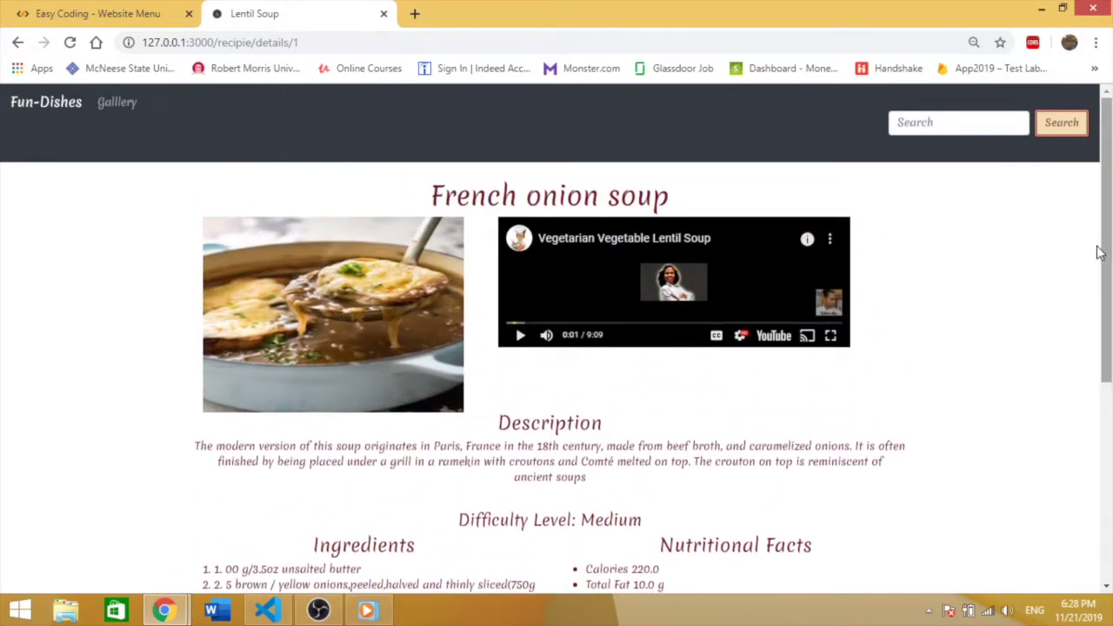
left_click(63, 109)
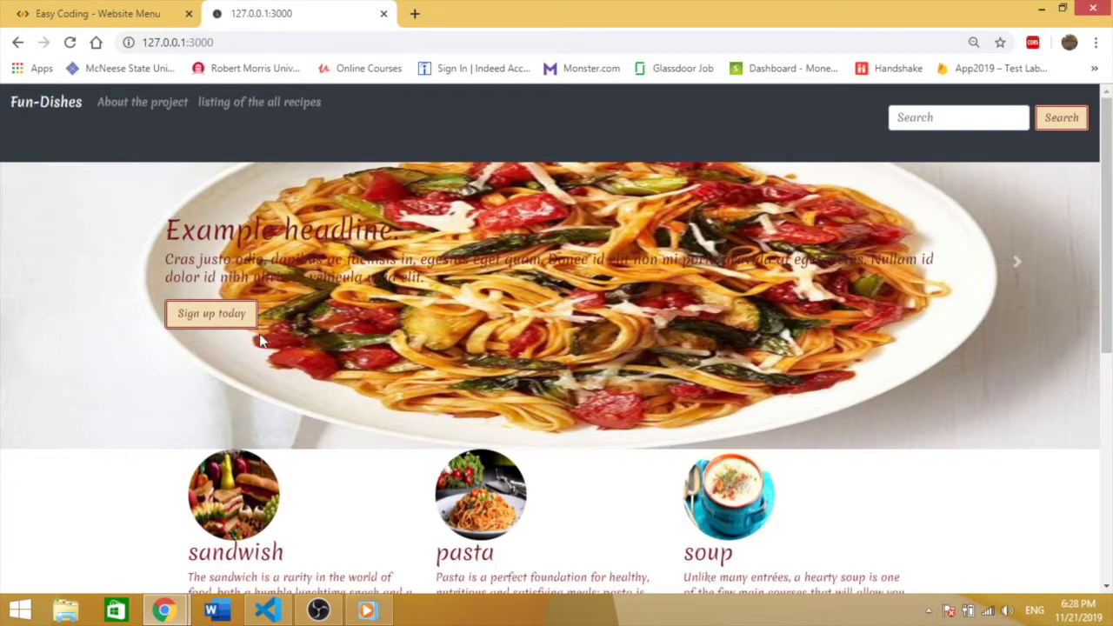
Step: Go to the site's login page and click into its Username field
left_click(206, 320)
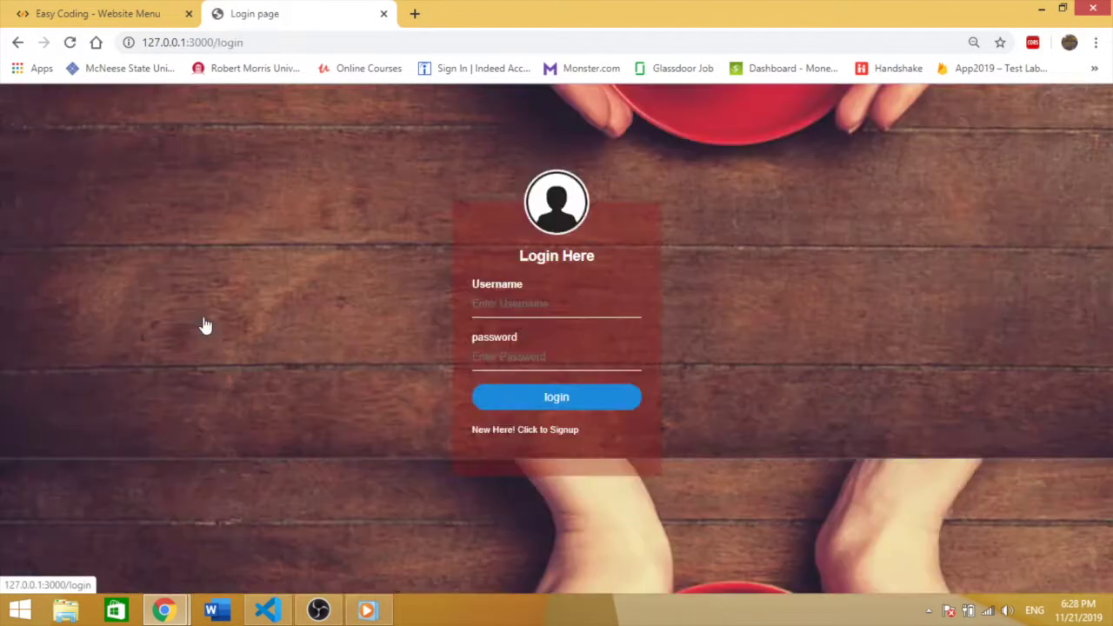
left_click(567, 300)
left_click(706, 299)
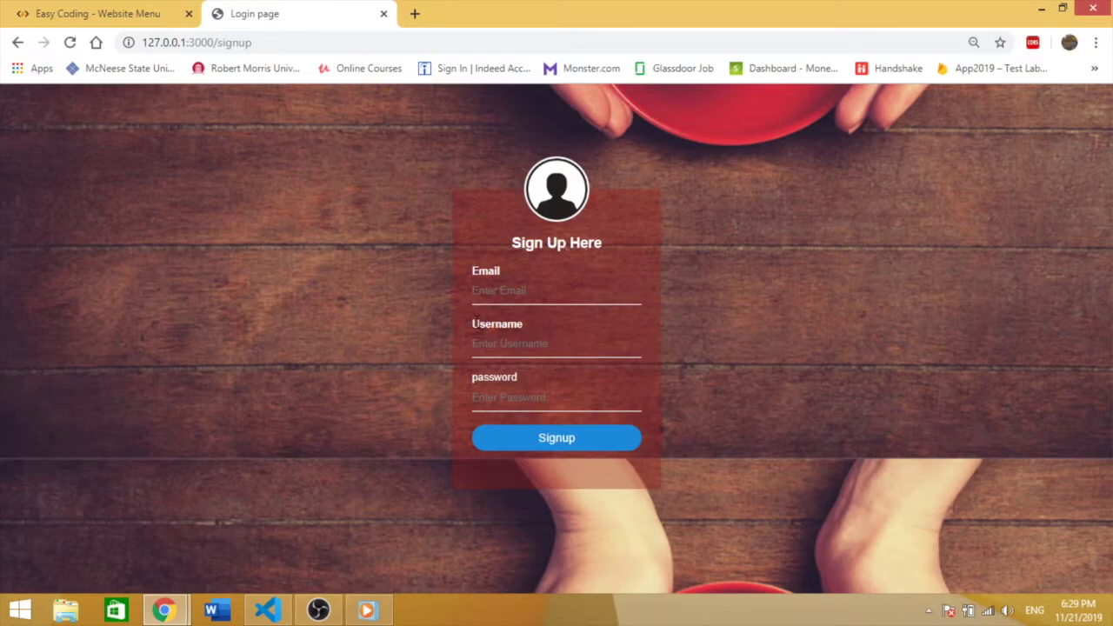
mouse_move(272, 608)
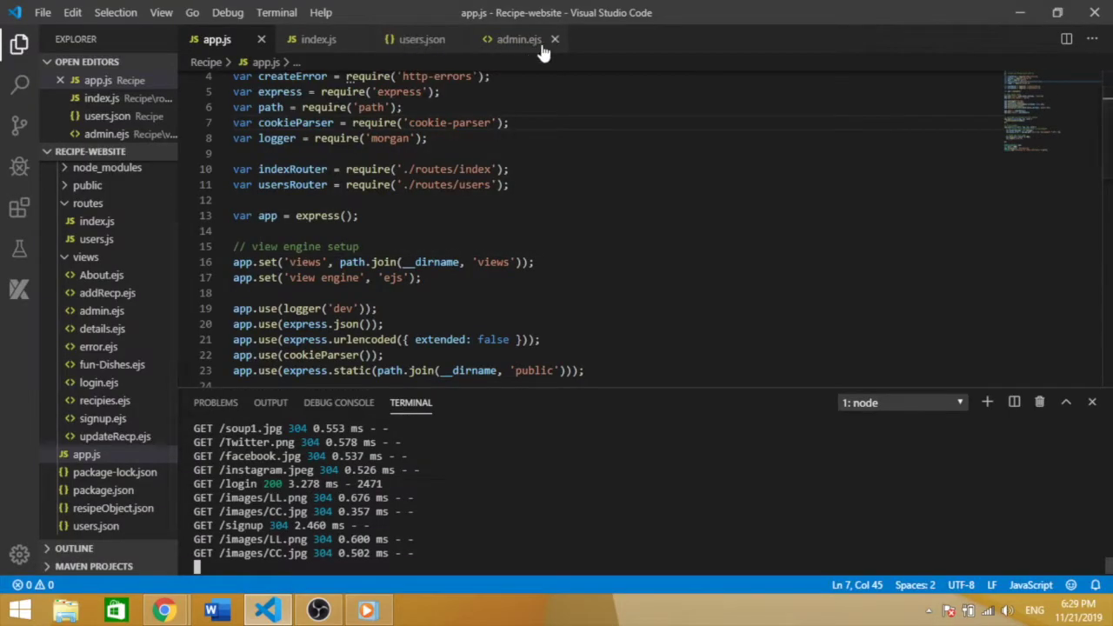
Step: Open users.json and select the second user's username and password entries
left_click(440, 41)
left_click(373, 296)
left_click_drag(266, 249, 356, 203)
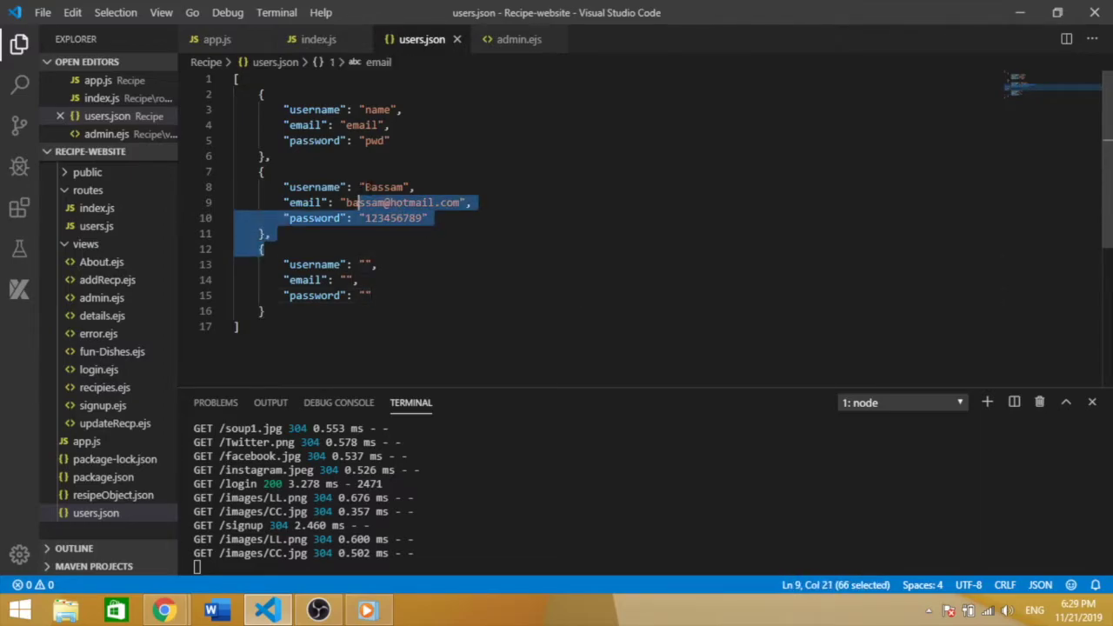
double_click(375, 187)
left_click(395, 219)
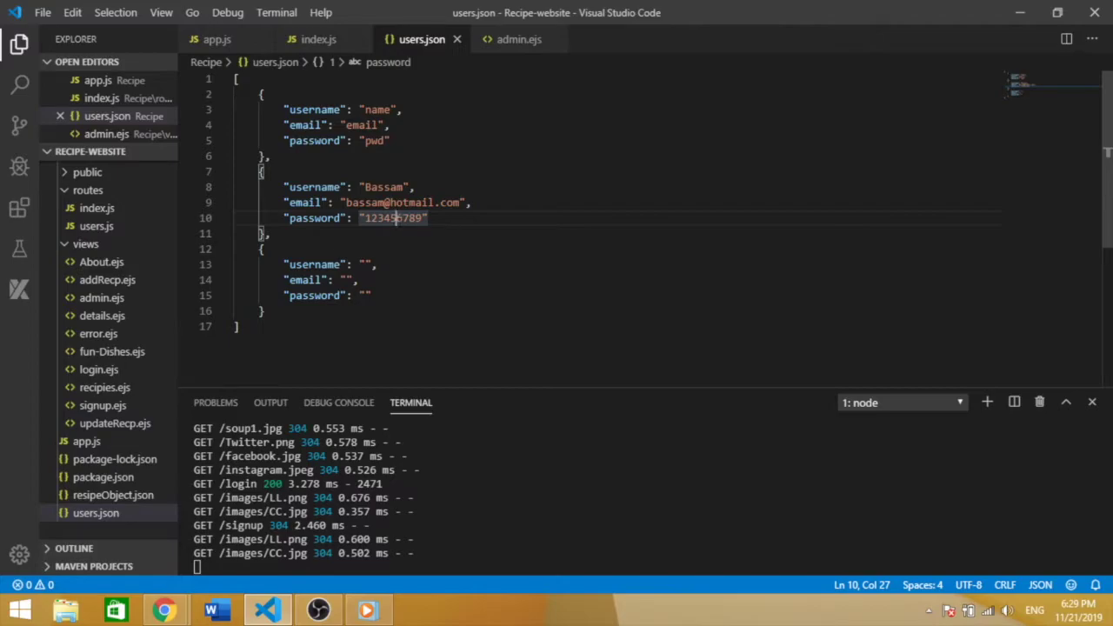
Step: Back on Chrome's login page, sign in with the saved username and its password
mouse_move(163, 611)
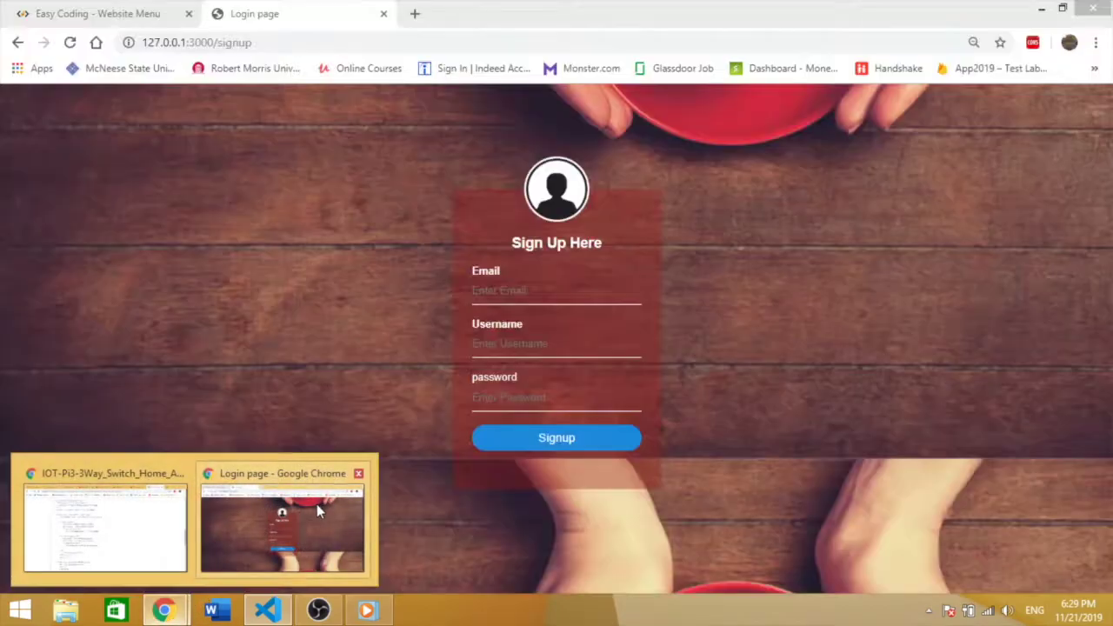
left_click(316, 503)
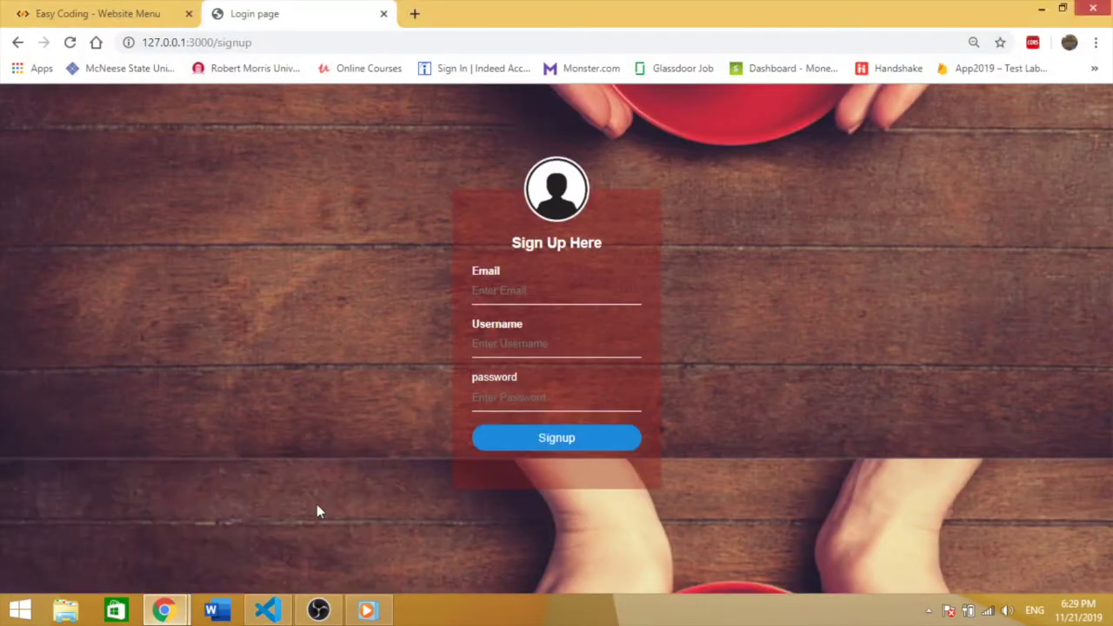
left_click(19, 43)
left_click(525, 305)
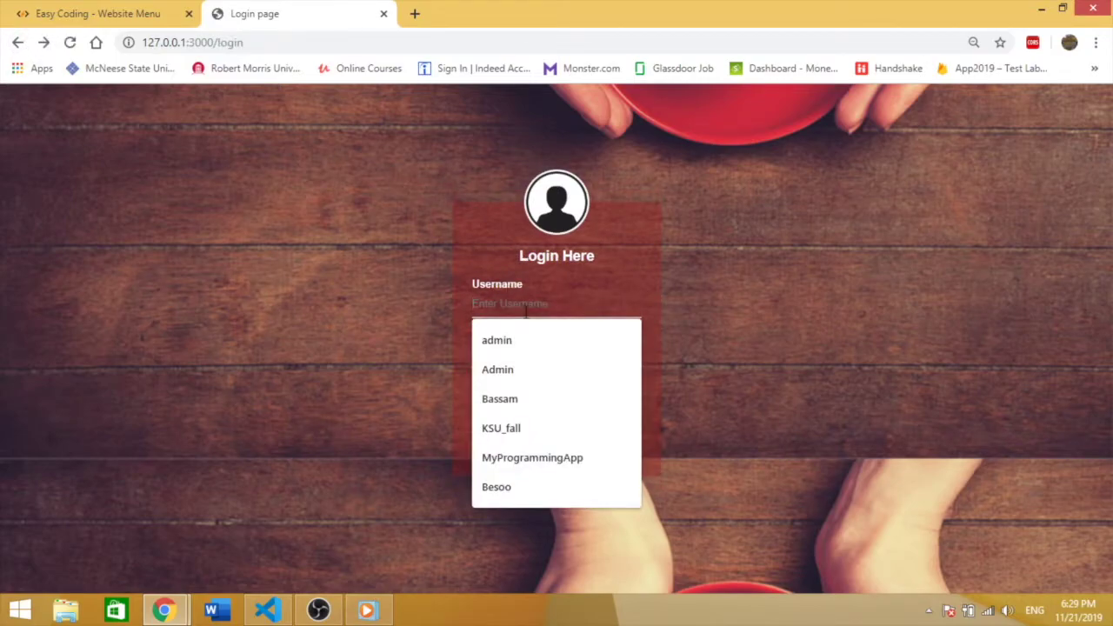
type("B")
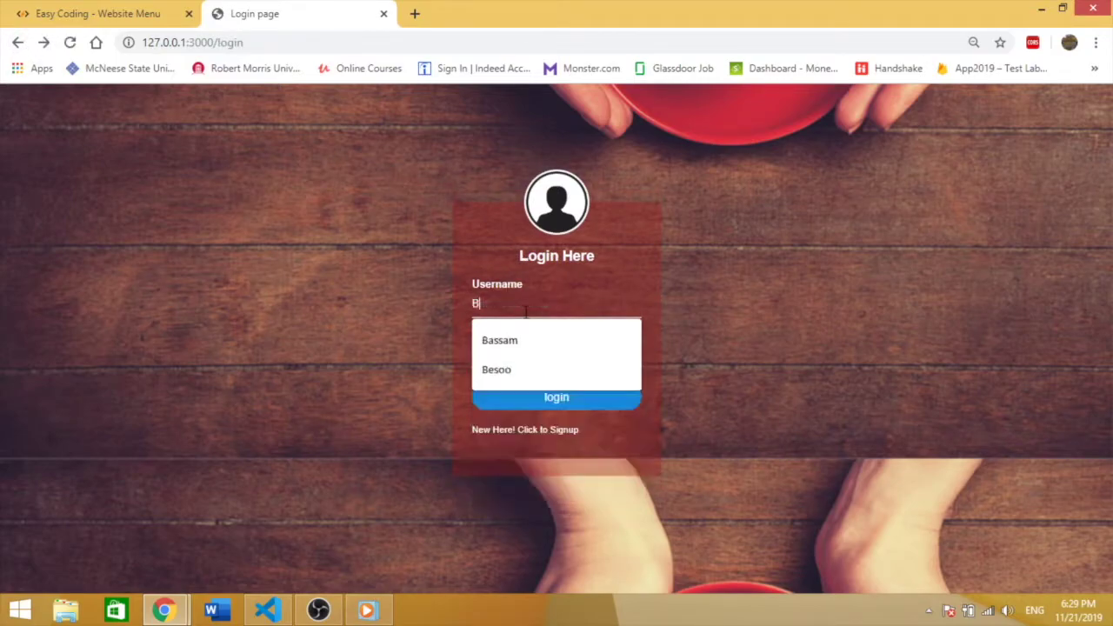
left_click(527, 340)
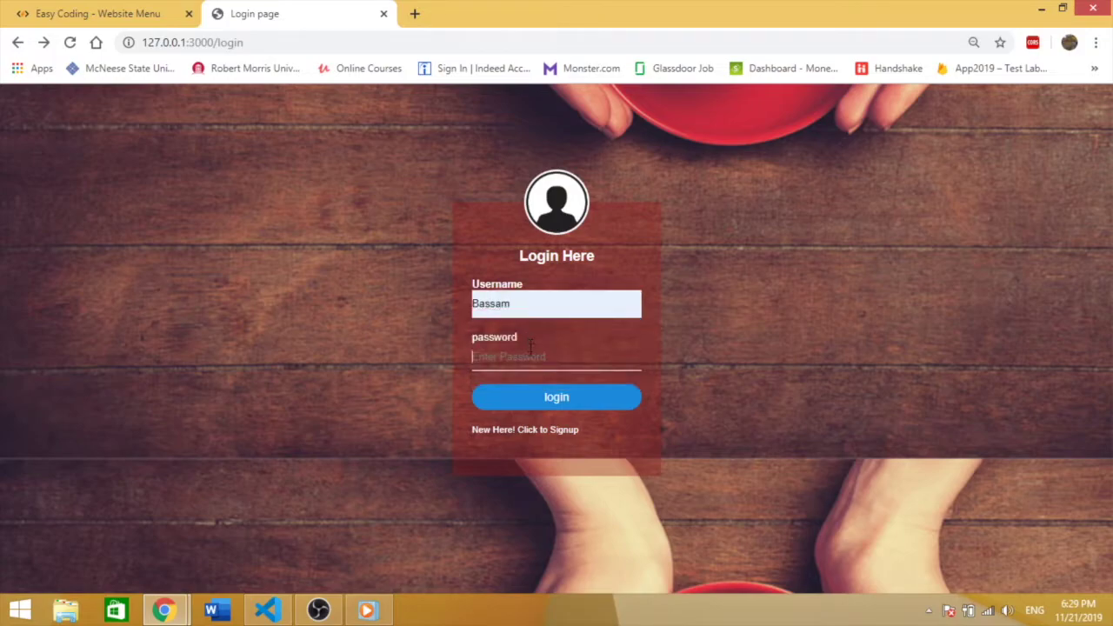
left_click(530, 348)
type("*****")
left_click(564, 402)
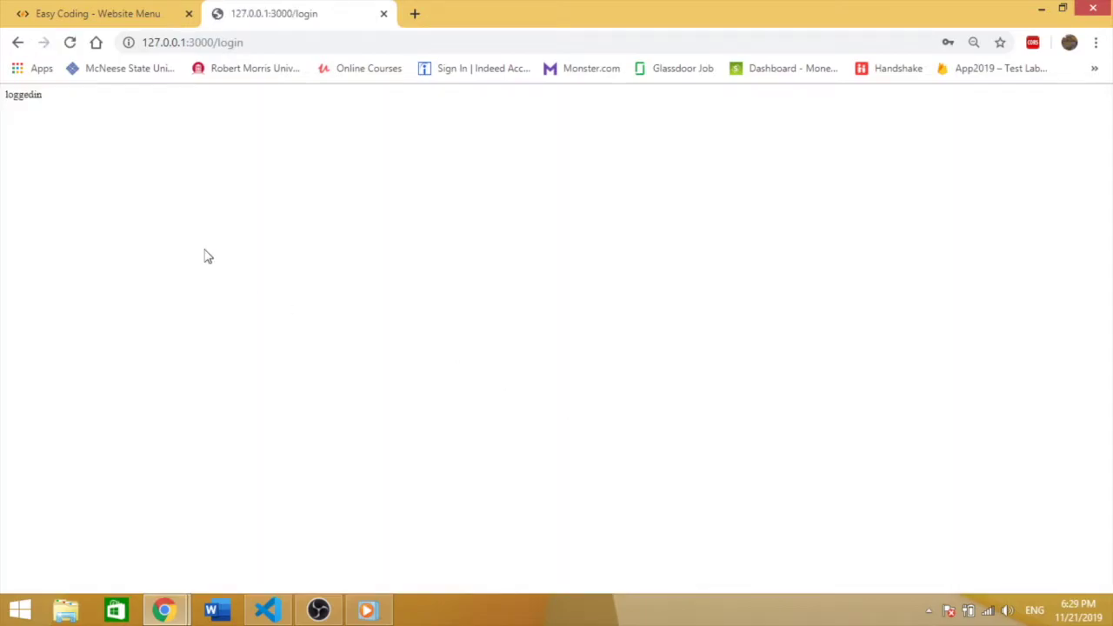
Step: Highlight the plain 'loggedin' response, then go back to the login page
left_click_drag(42, 95, 3, 106)
left_click(200, 212)
left_click(20, 42)
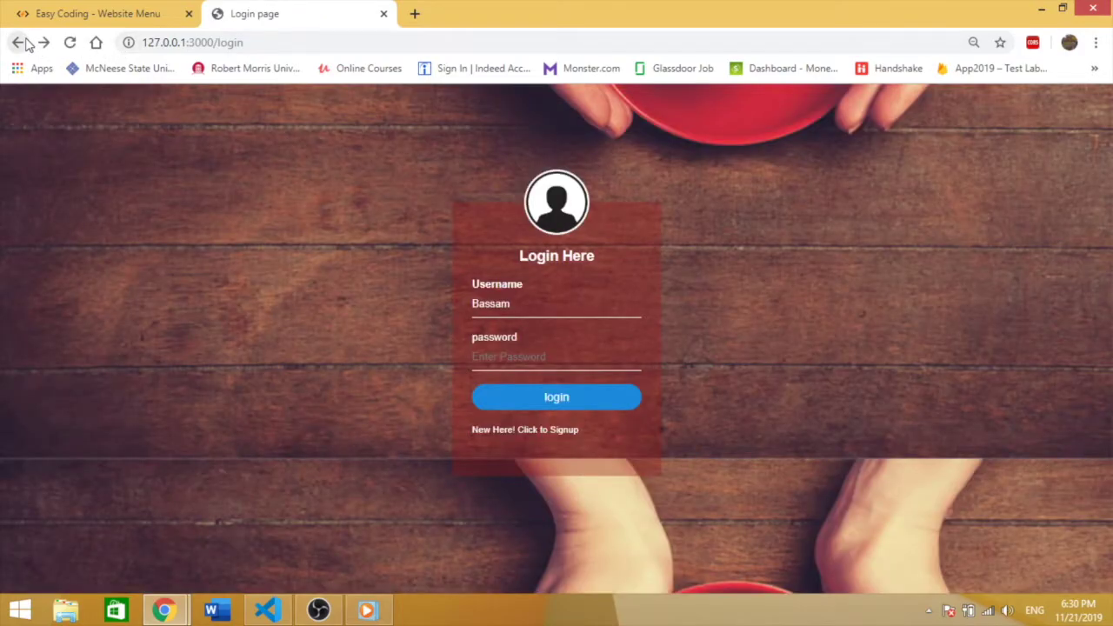
Step: Replace the username with admin, enter the admin password and log in
left_click(528, 315)
key("ctrl+a")
key("BackSpace")
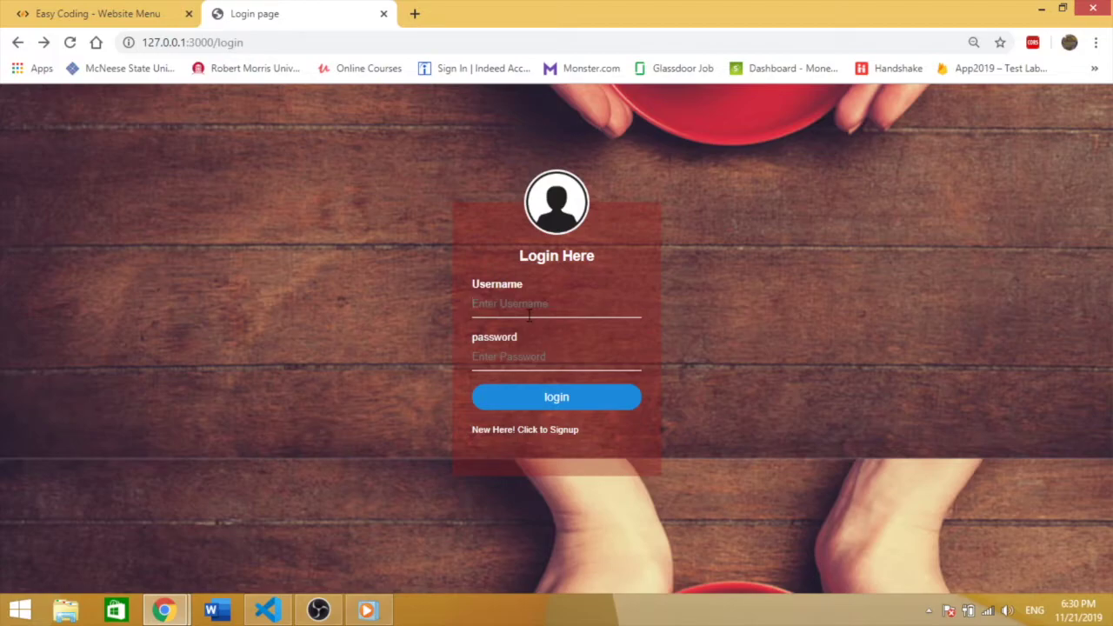
type("a")
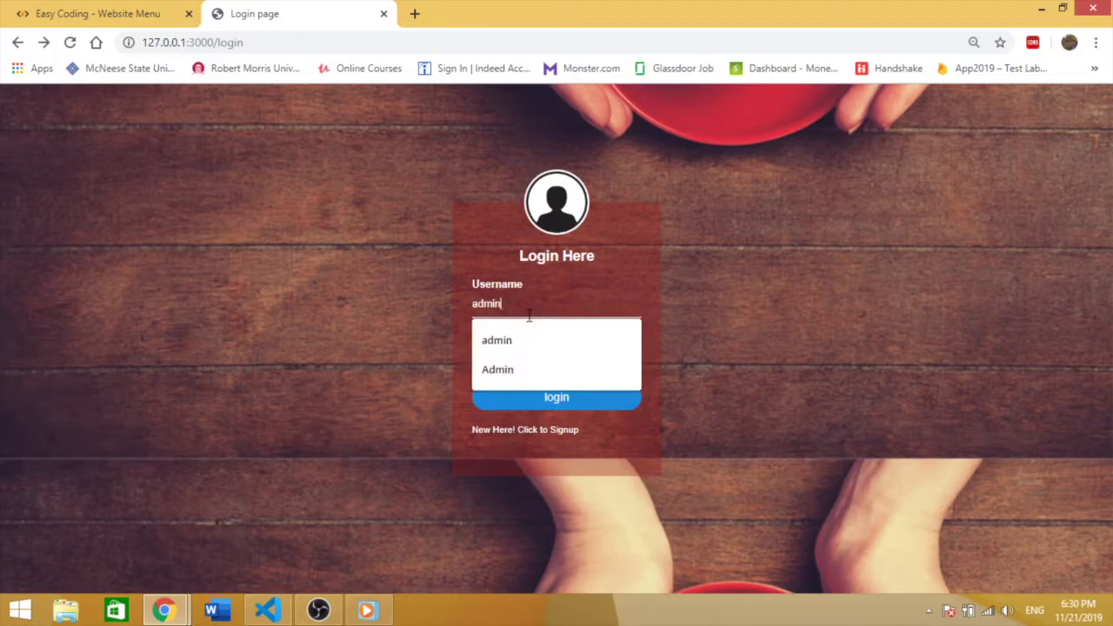
left_click(728, 313)
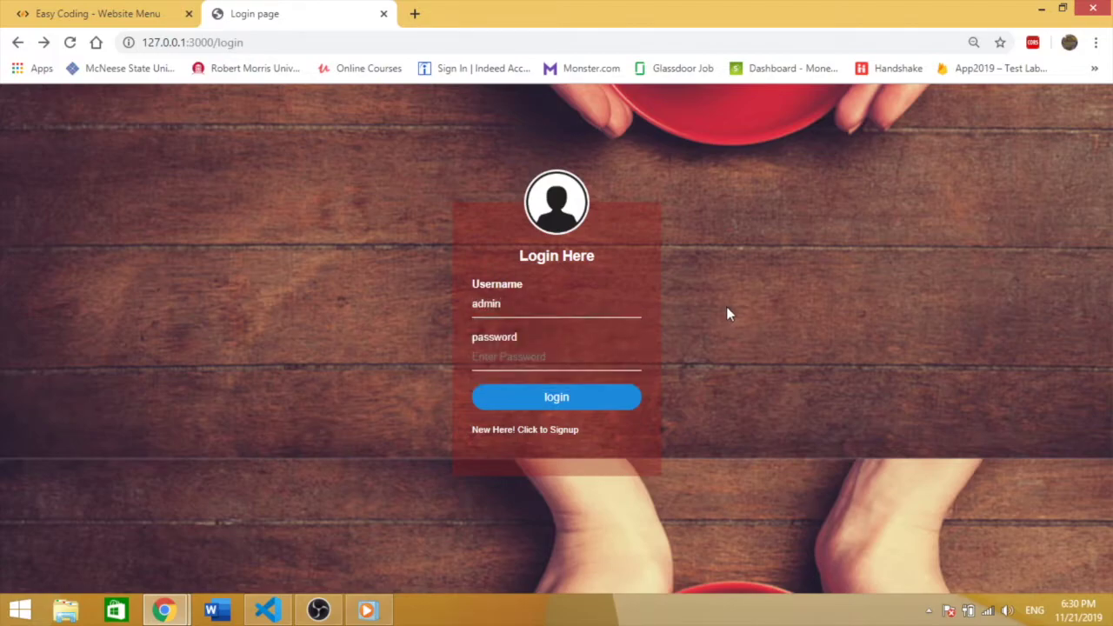
left_click(614, 350)
type("admin")
left_click(606, 405)
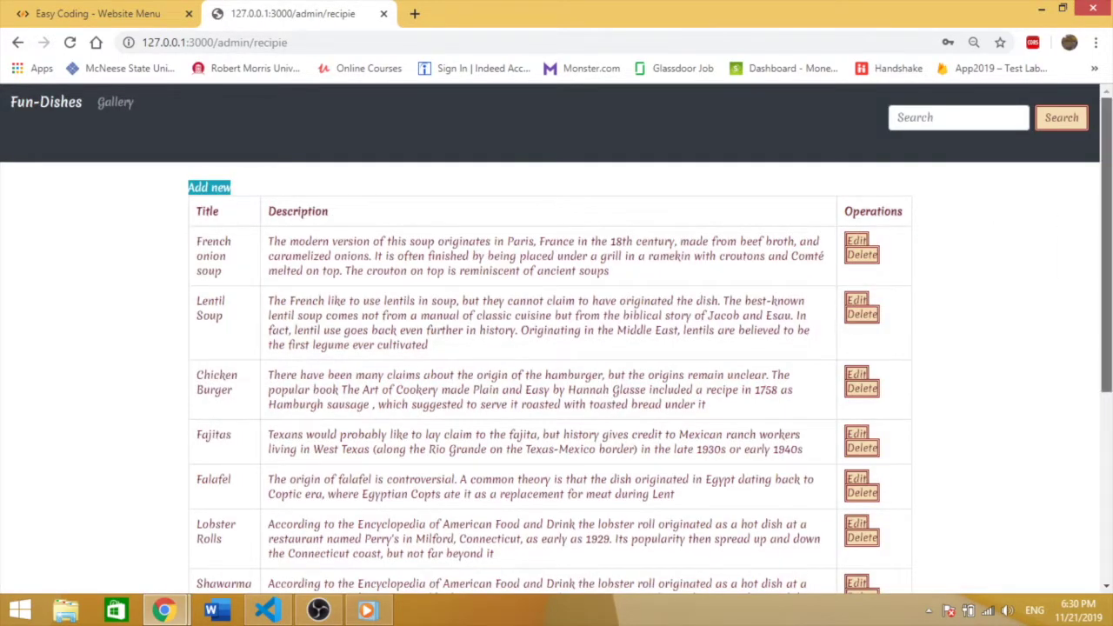
Step: Scroll through the admin recipe table and open the Add recipe form
scroll(613, 393, "down", 1)
scroll(391, 347, "up", 1)
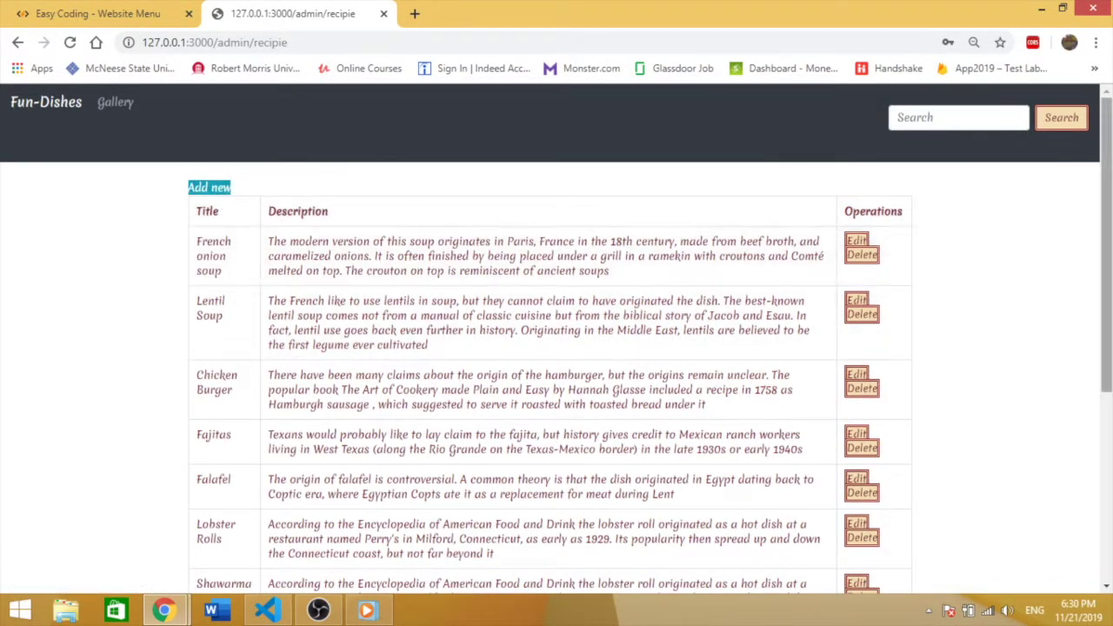
scroll(556, 374, "down", 5)
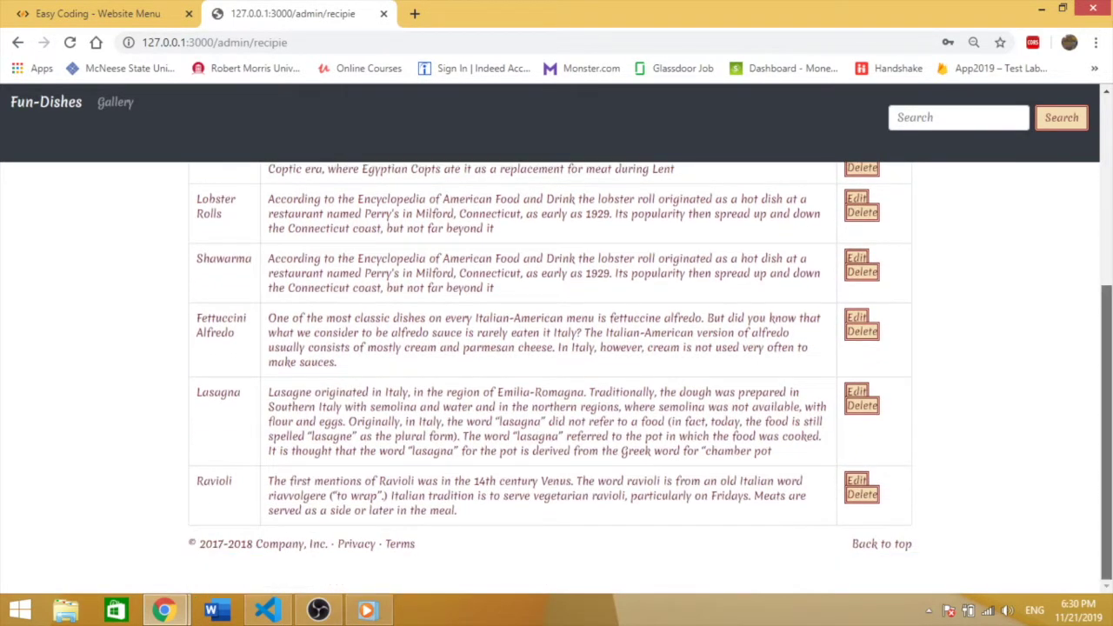
scroll(403, 295, "up", 4)
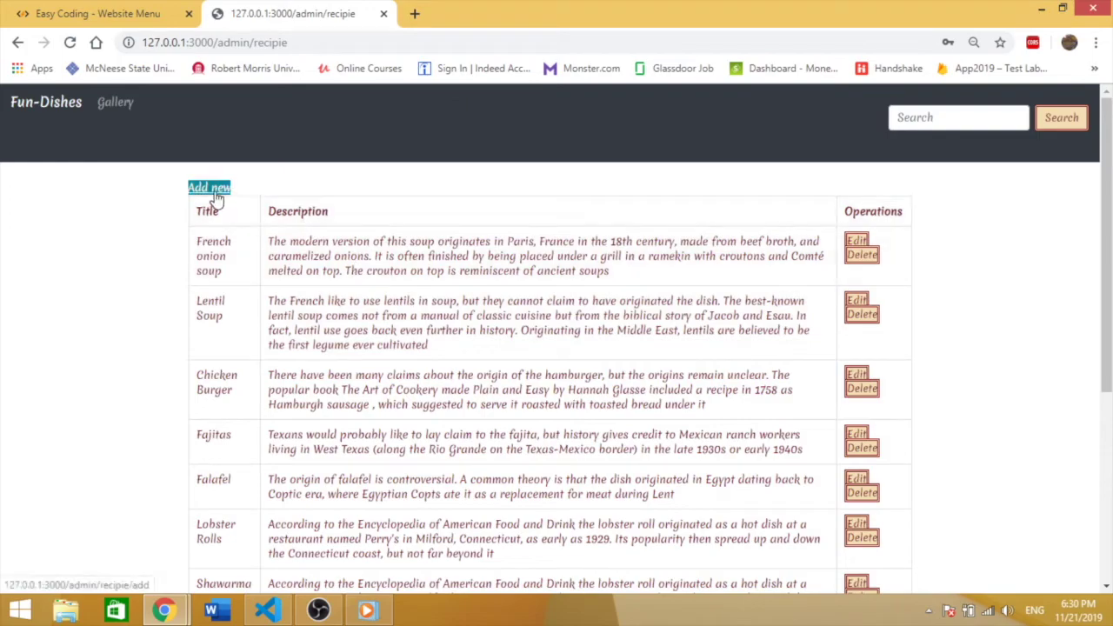
left_click(214, 190)
Step: Title the recipe 'nbebfkje' and fill Description, Difficulty, Image, Video and References with filler text
left_click(266, 206)
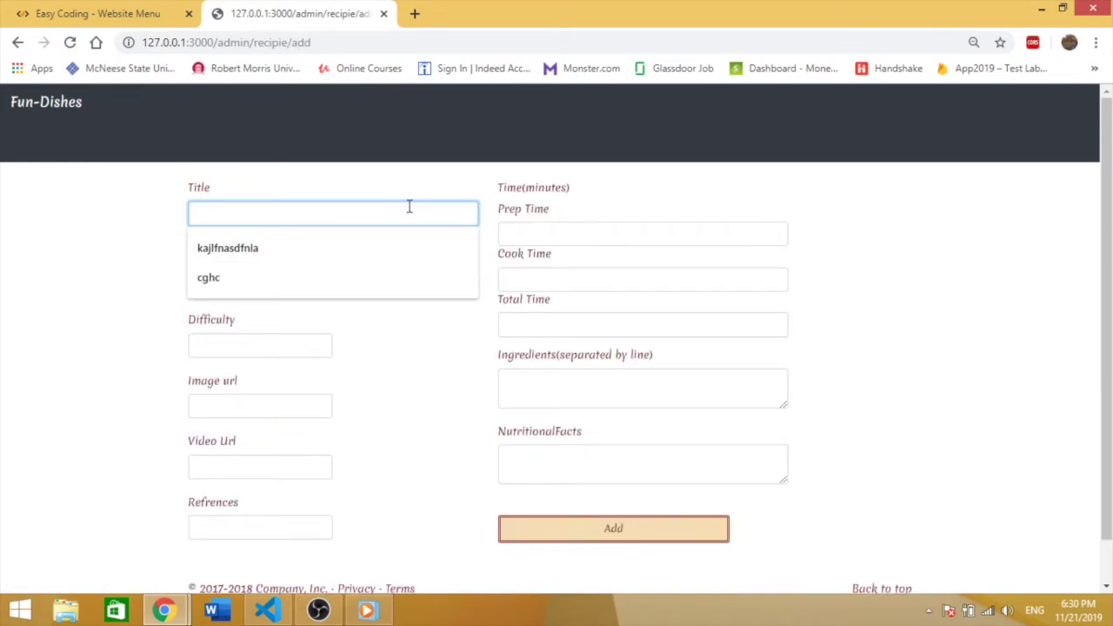
type("nbebfkje")
left_click(280, 285)
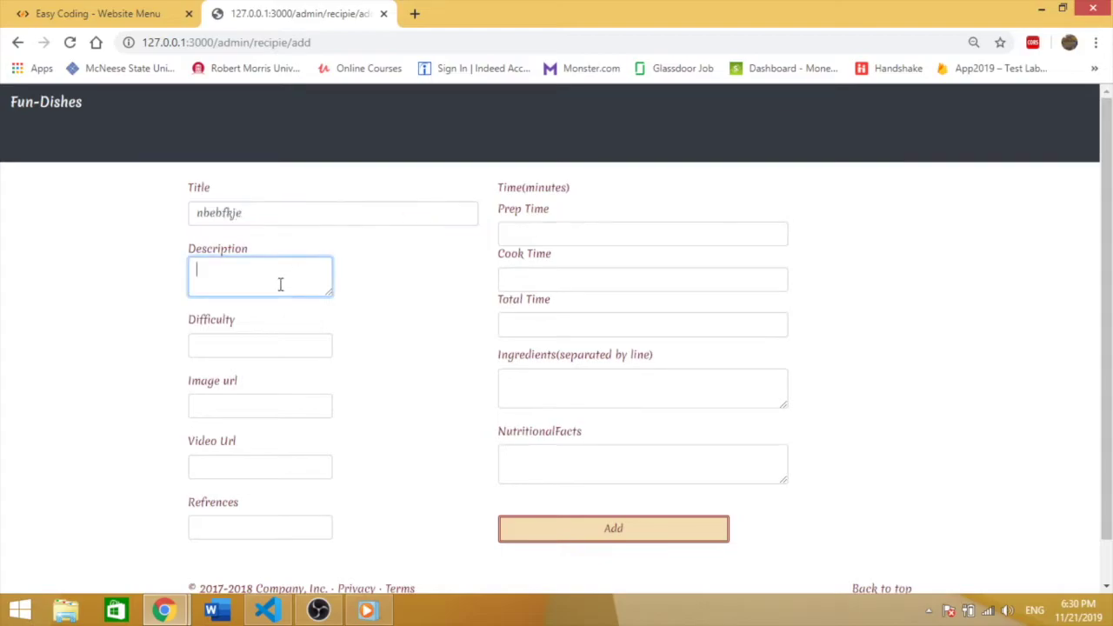
type("ksnkldnvd")
left_click(286, 347)
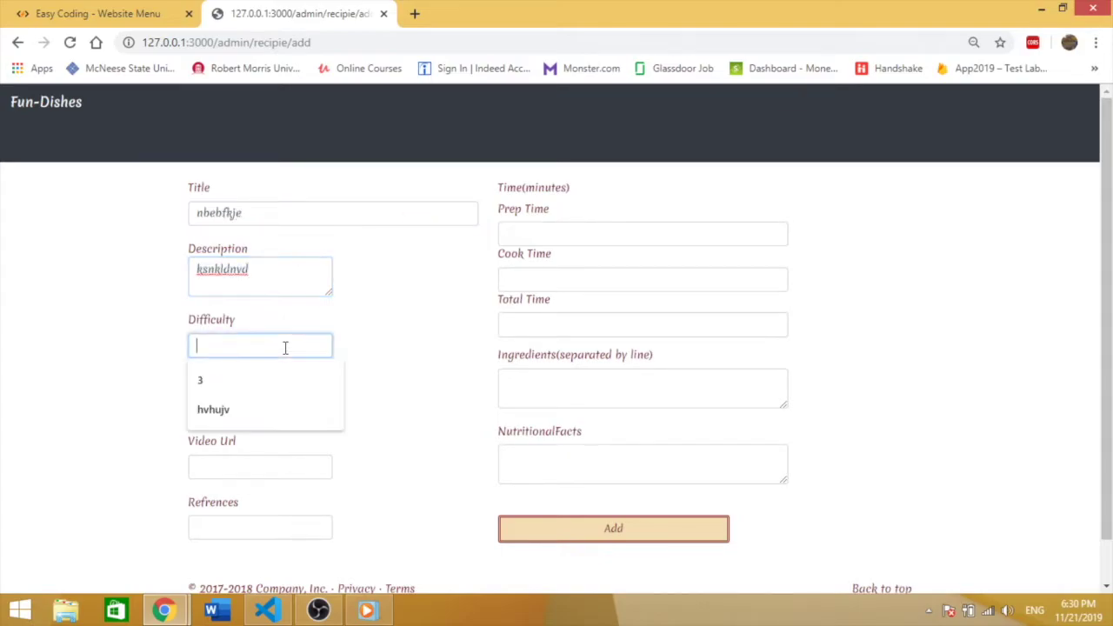
type("ksldnksd")
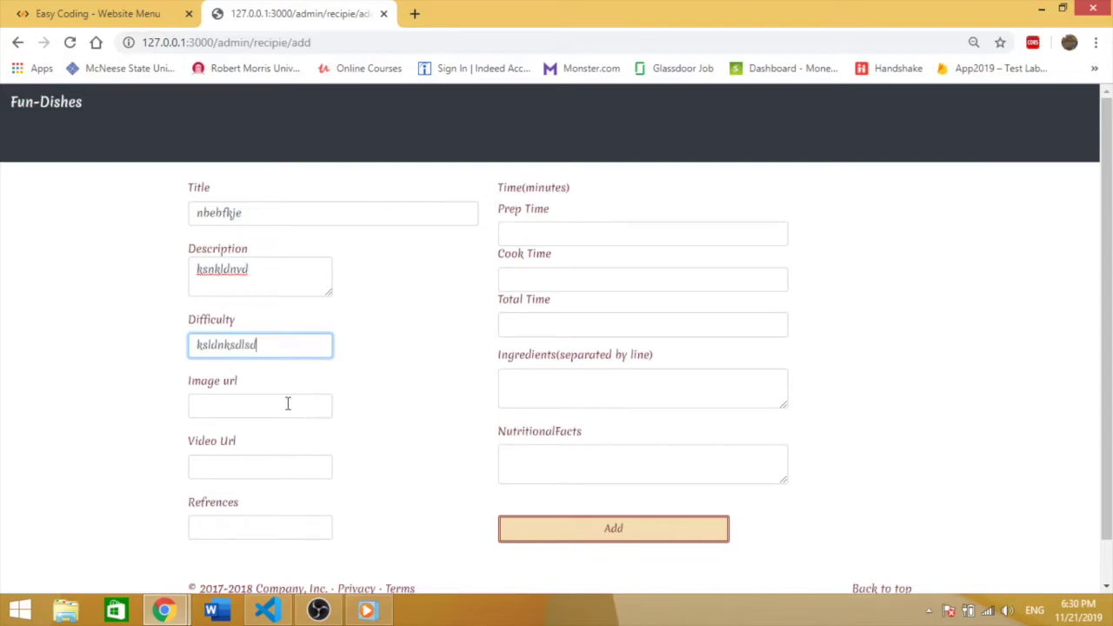
type("lsd")
left_click(288, 403)
type("sdkjnadslk")
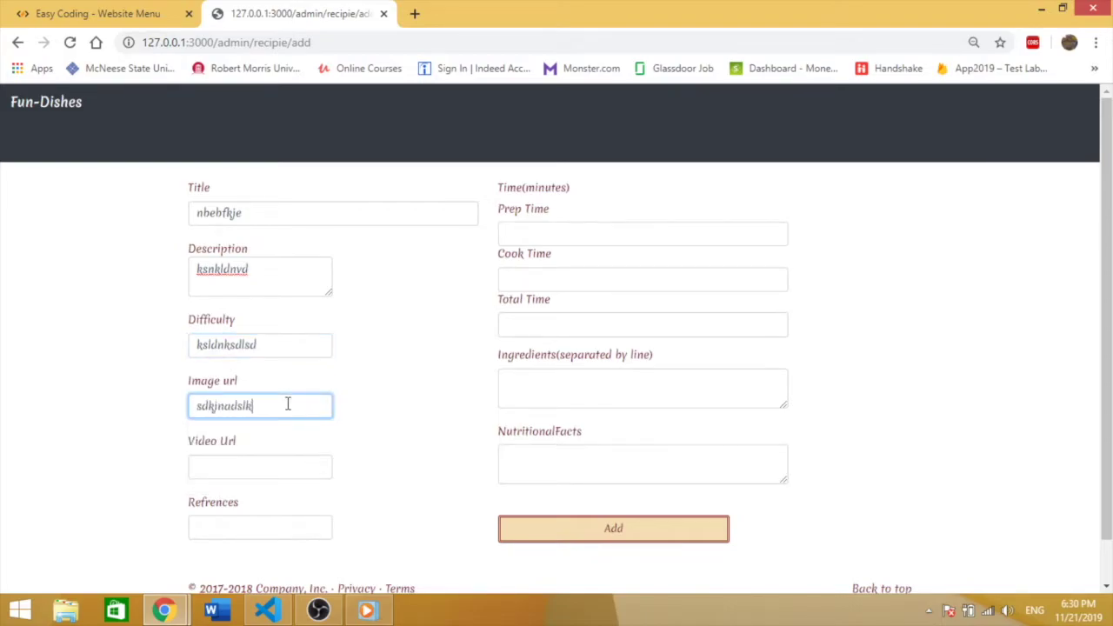
left_click(288, 464)
type("sndbdskjds")
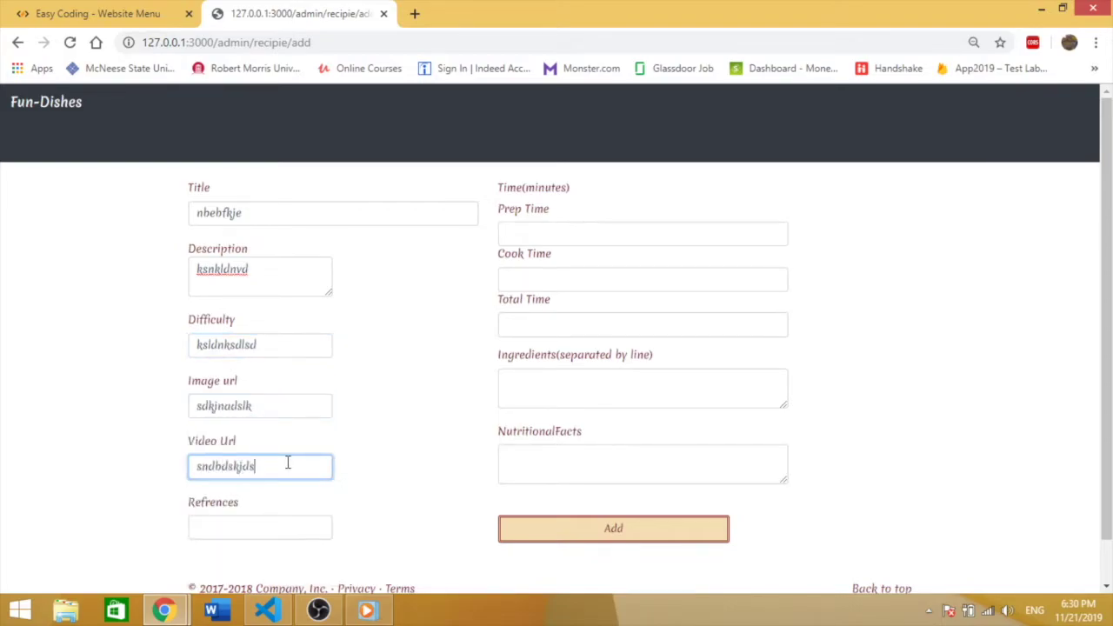
left_click(288, 524)
type("kdsjbdksaj")
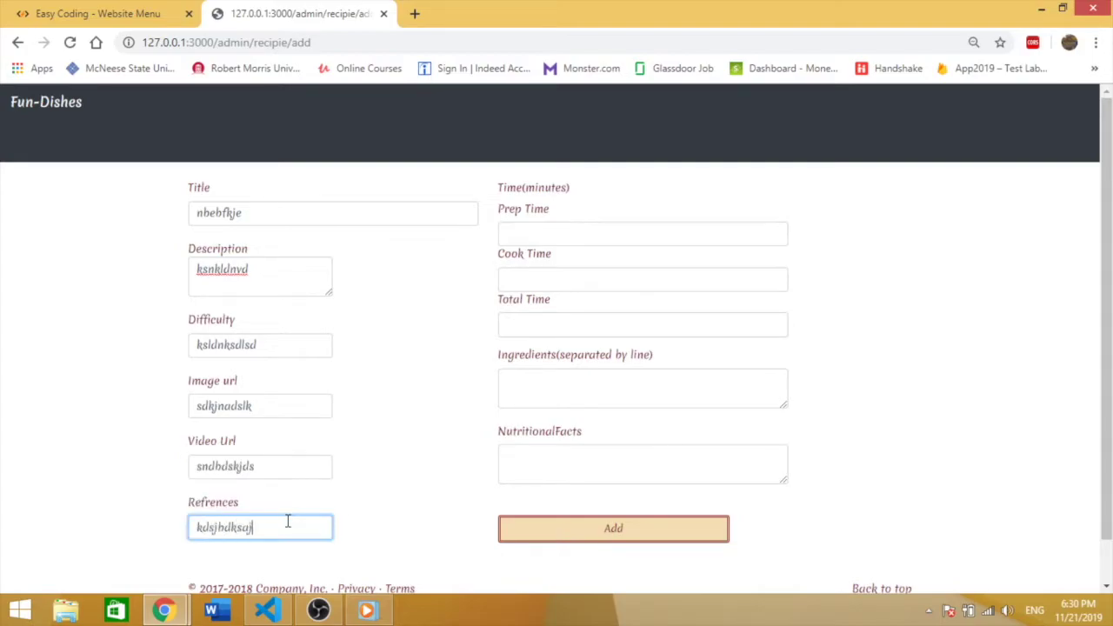
Step: Enter filler nutritional facts and ingredients, set total, cook and prep time to 1, and submit
left_click(558, 465)
type("sddlsa/")
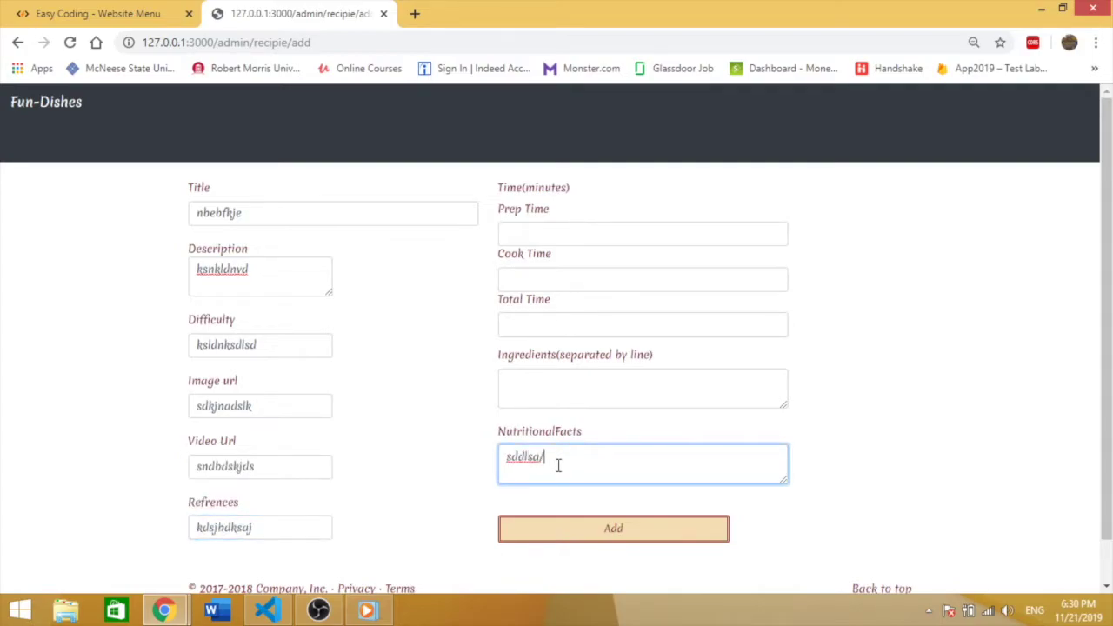
left_click(554, 392)
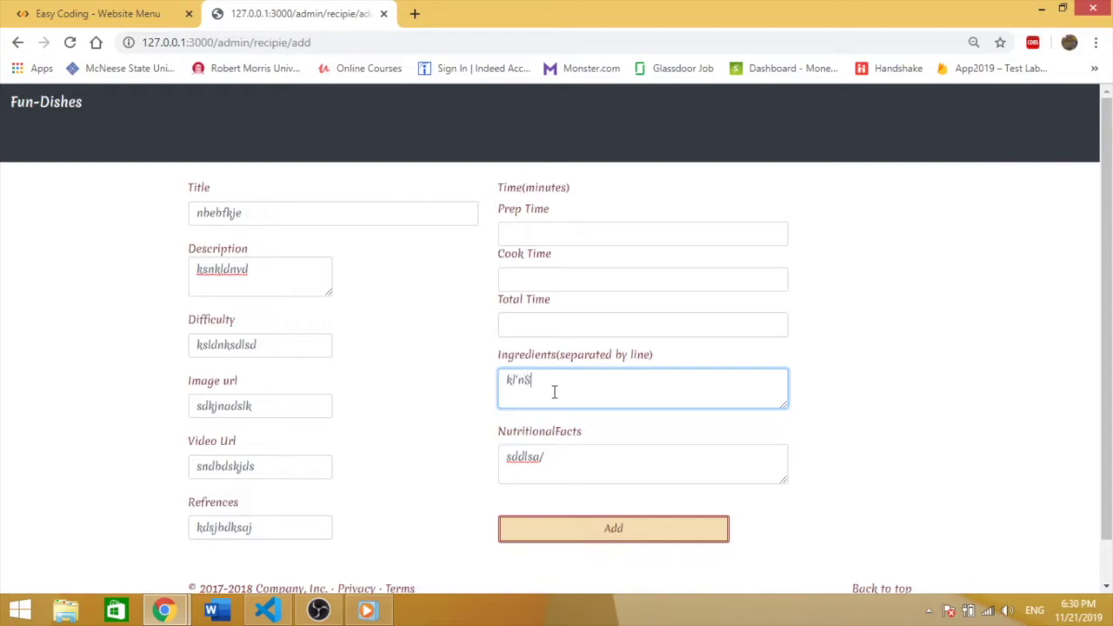
type("kl'nS")
left_click(534, 323)
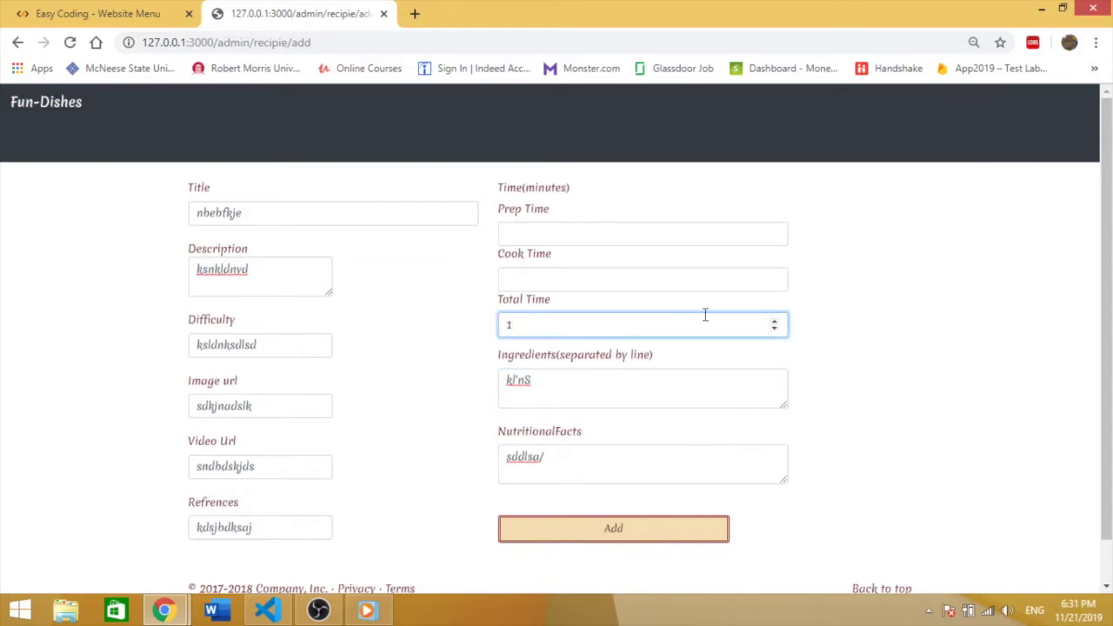
left_click(668, 272)
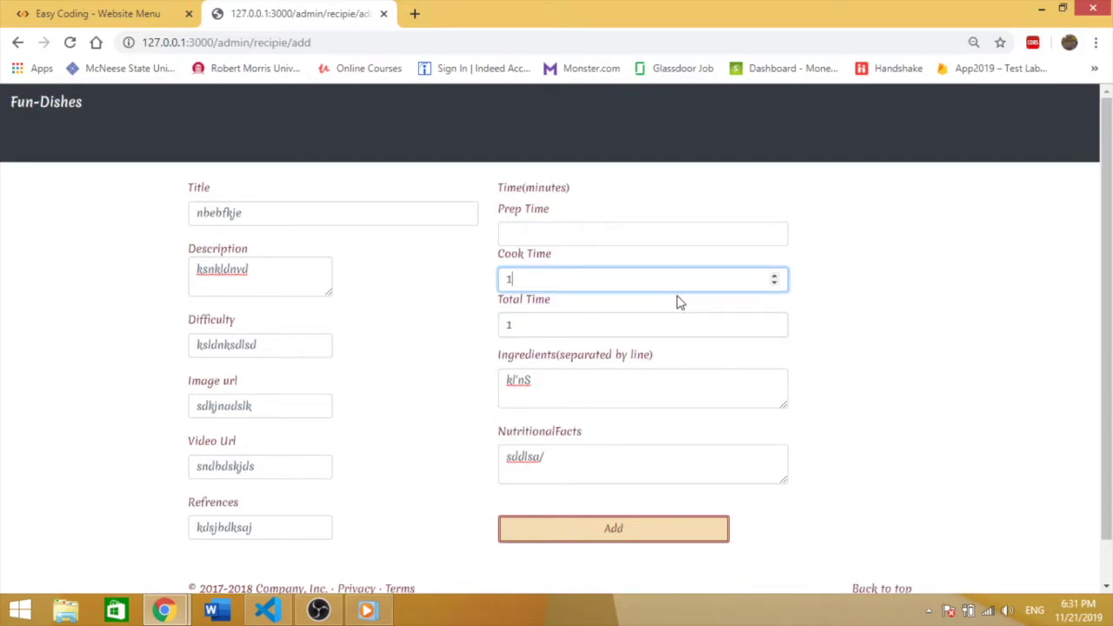
left_click(632, 234)
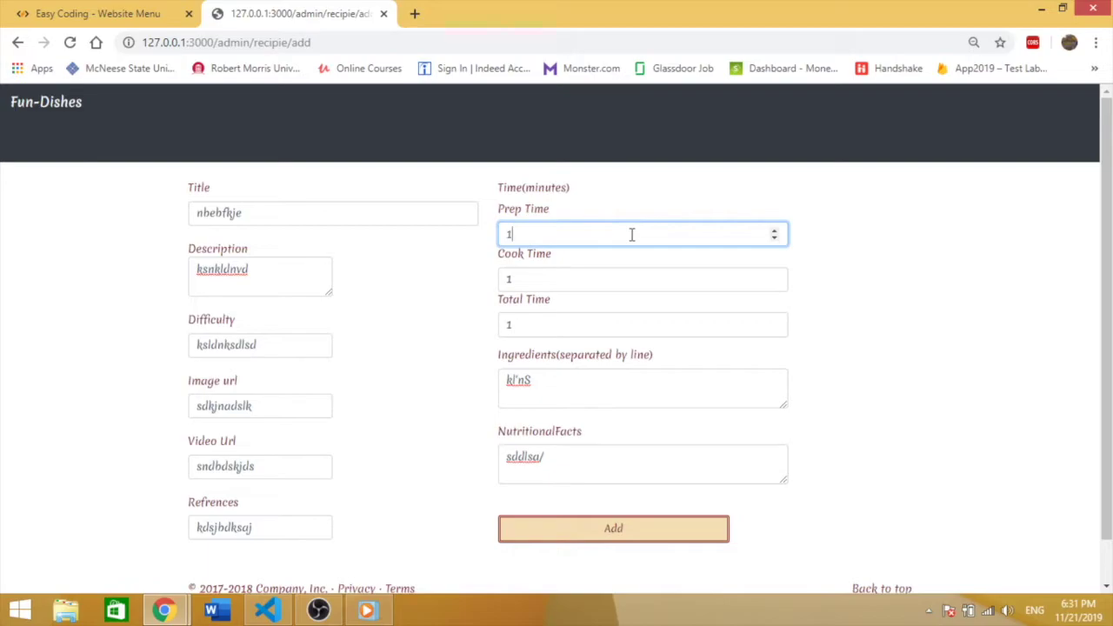
scroll(1105, 260, "down", 1)
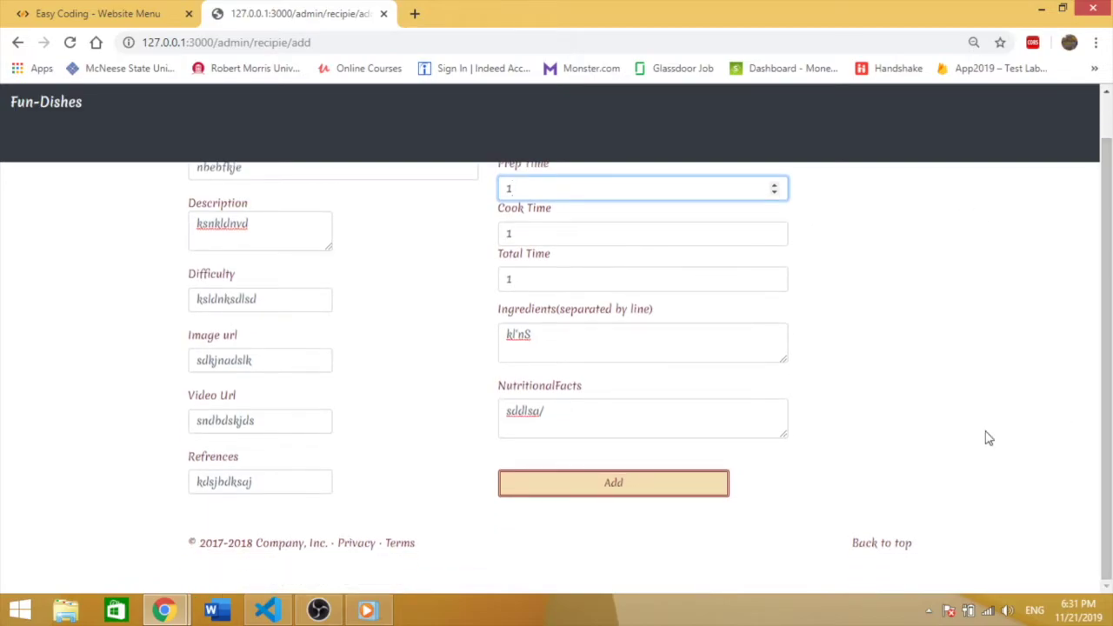
left_click(688, 498)
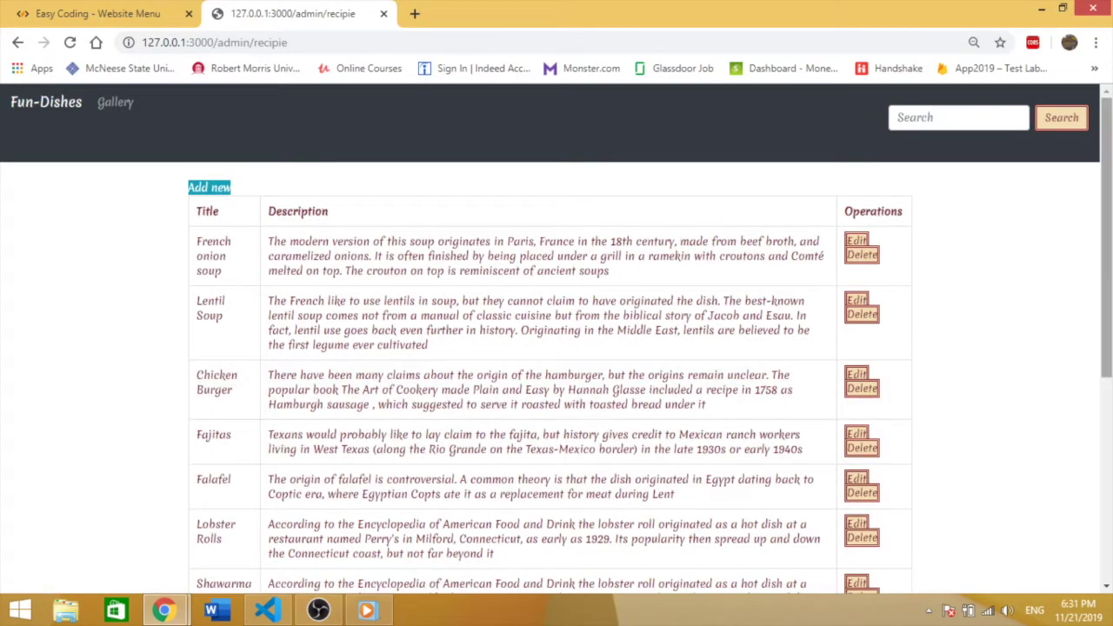
Step: Locate the new nbebfkje row in the admin recipe table
left_click_drag(1105, 230, 1106, 435)
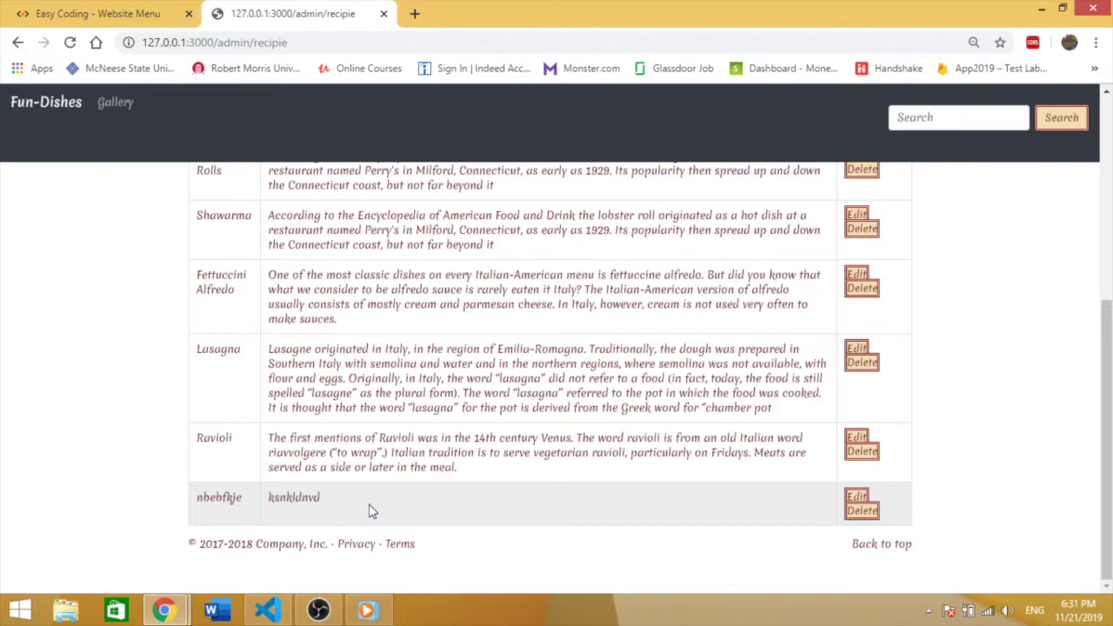
left_click_drag(372, 510, 186, 509)
left_click(452, 481)
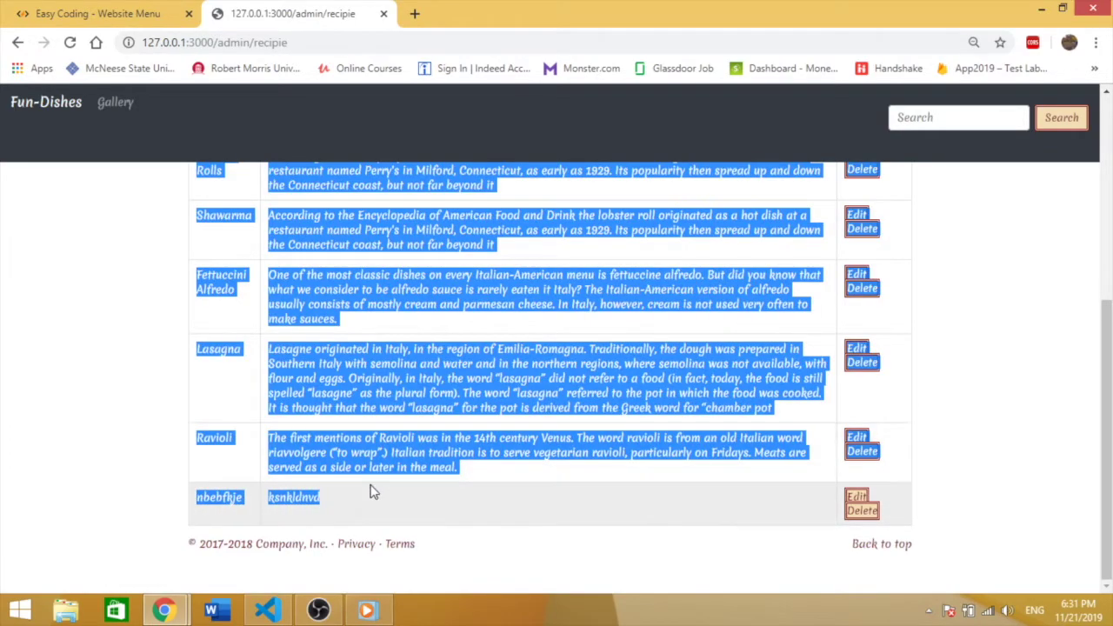
scroll(556, 374, "up", 3)
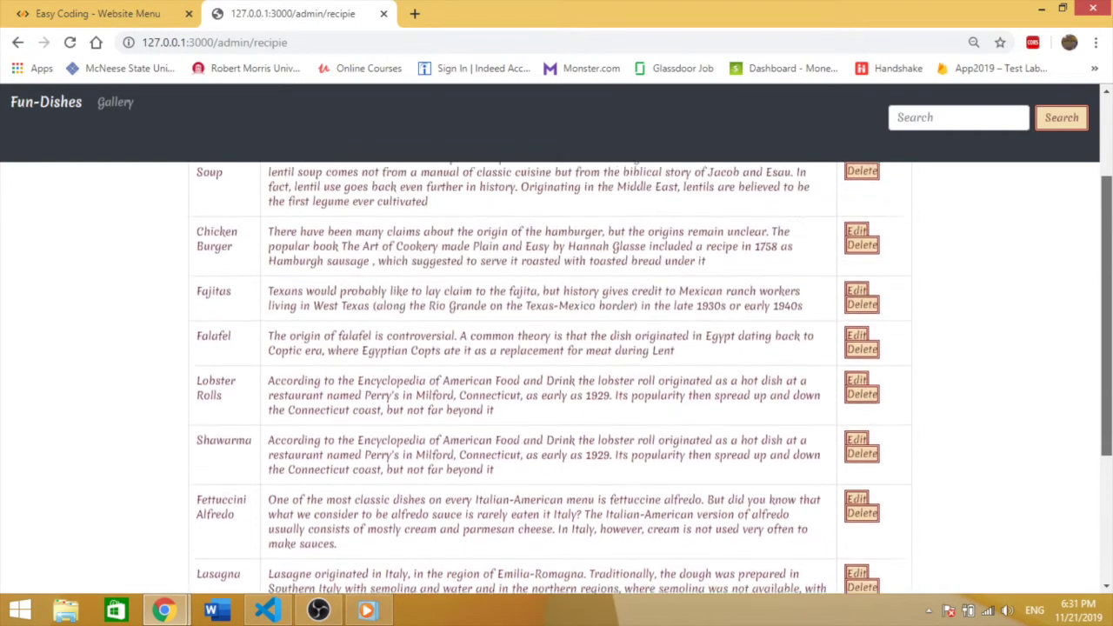
scroll(556, 374, "down", 1)
scroll(556, 374, "up", 2)
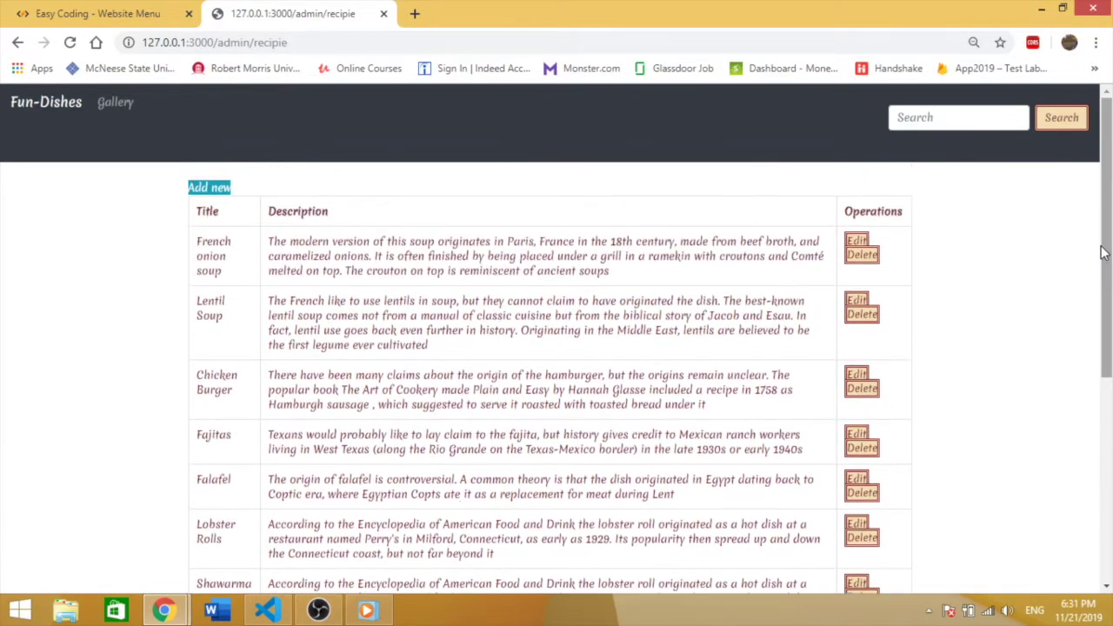
Step: Find the nbebfkje card in the public all-recipes listing, then return to the home page
left_click(59, 109)
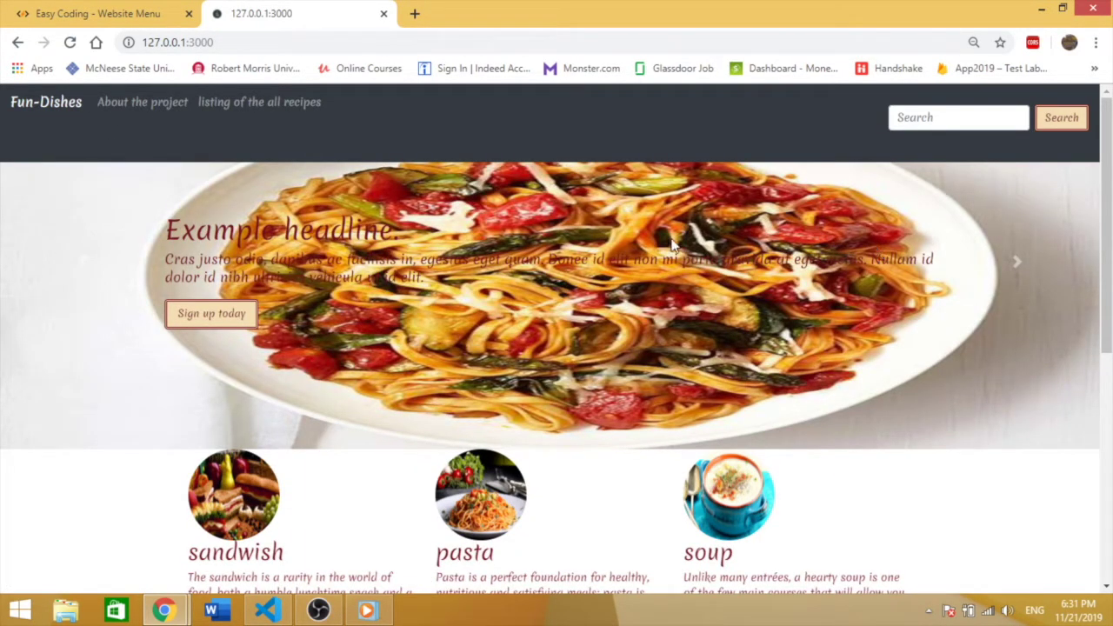
left_click(285, 103)
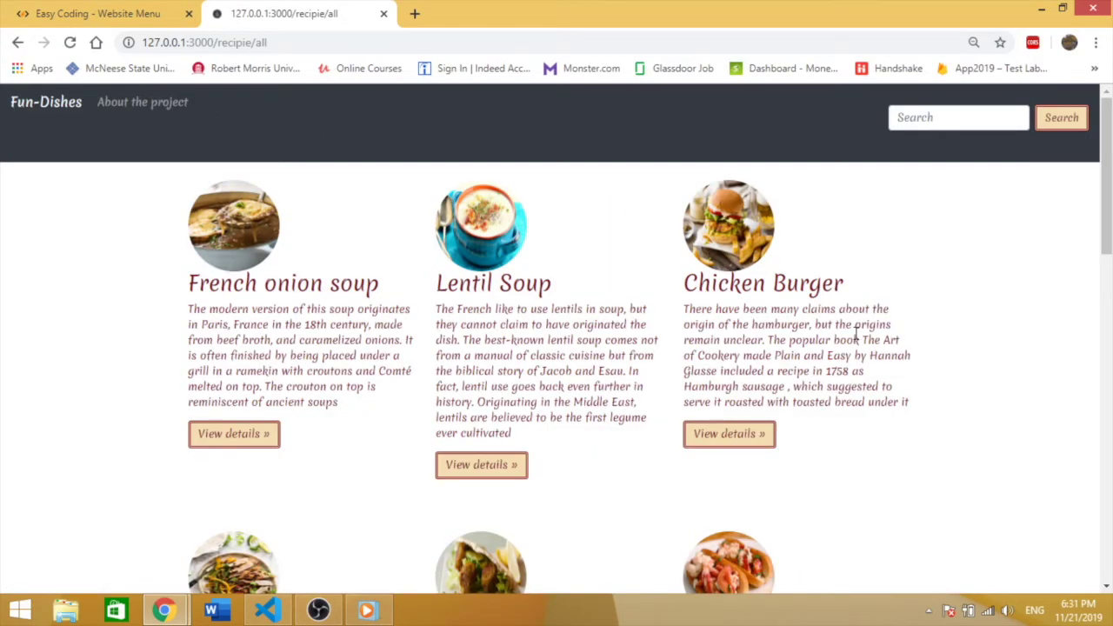
scroll(557, 374, "down", 5)
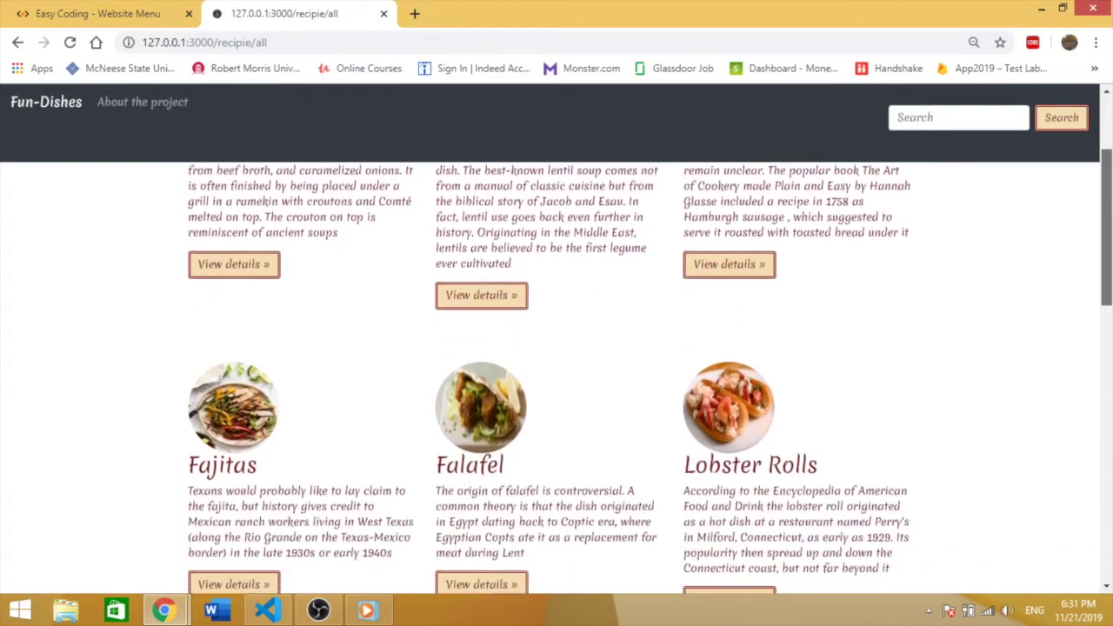
scroll(628, 463, "down", 7)
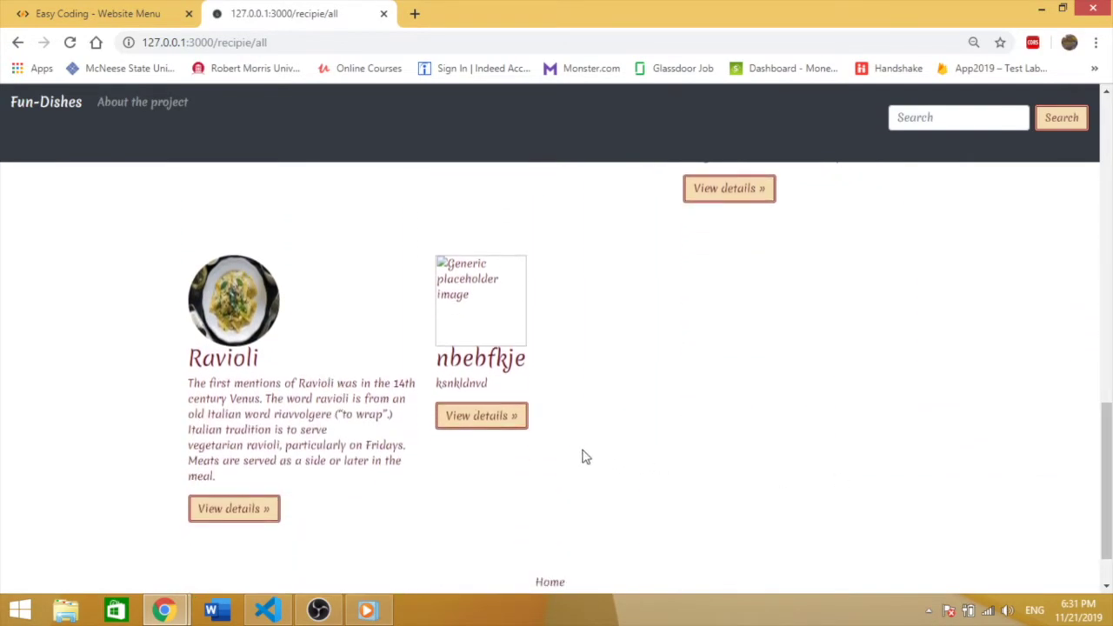
left_click_drag(550, 440, 423, 292)
left_click(611, 380)
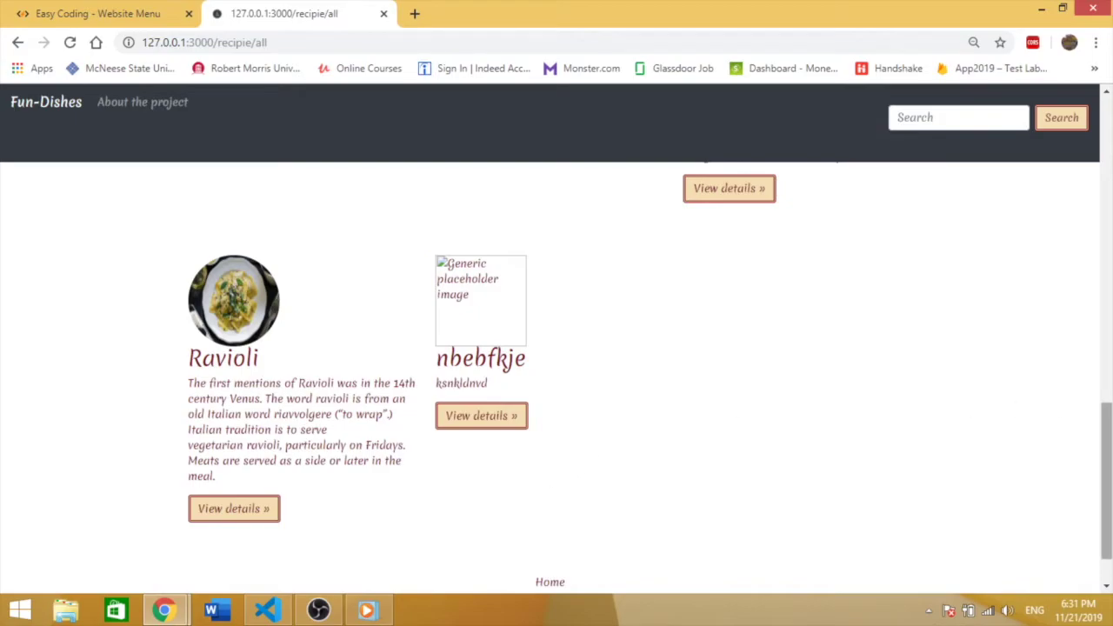
left_click_drag(1106, 461, 1107, 155)
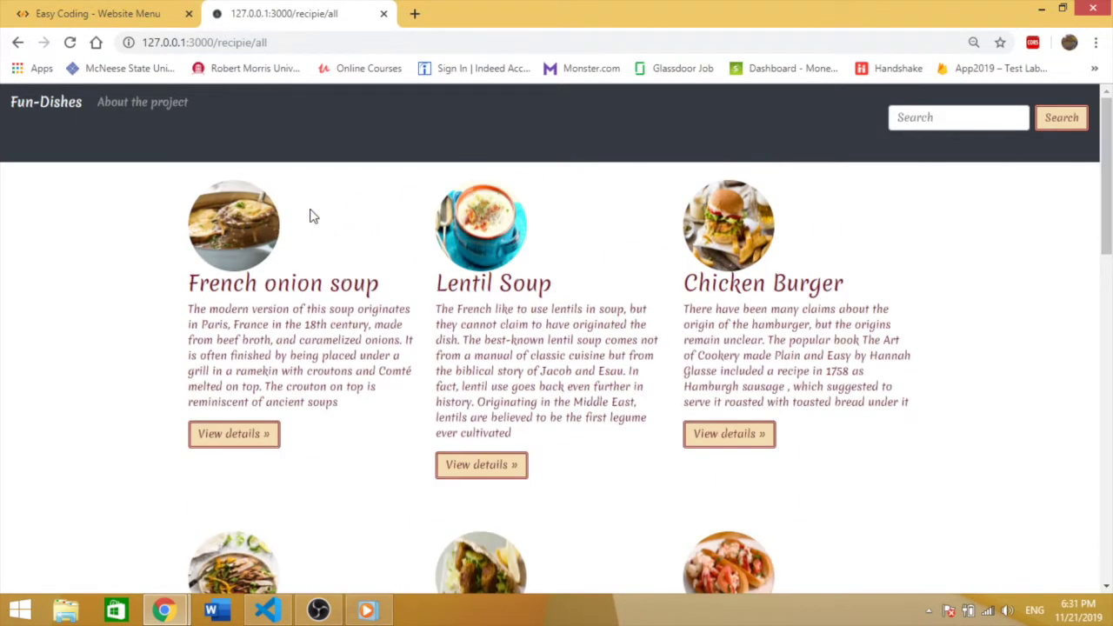
left_click(61, 115)
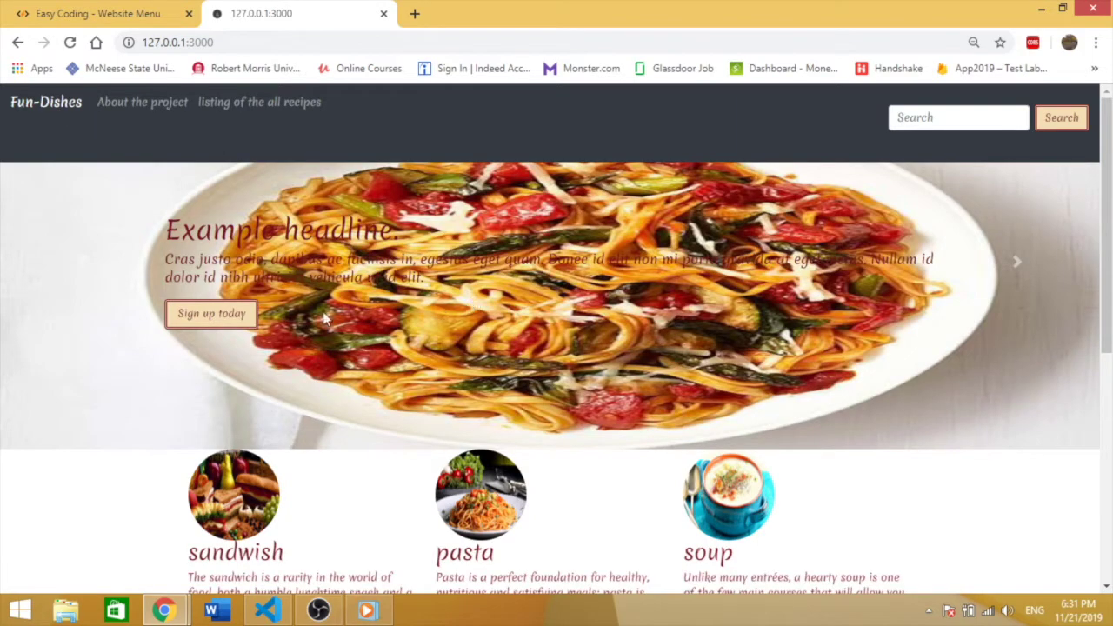
Step: Log in to the blog with the username 'admin' and the account password
left_click(233, 317)
left_click(550, 304)
type("A")
key("BackSpace")
type("a")
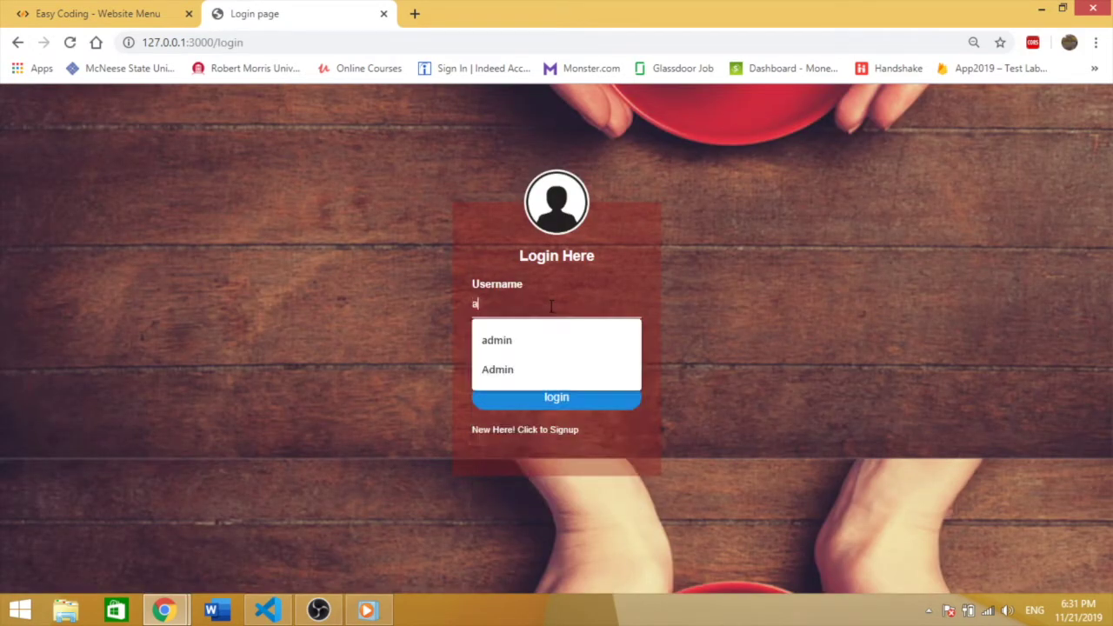
type("dmin")
key("Tab")
type("a")
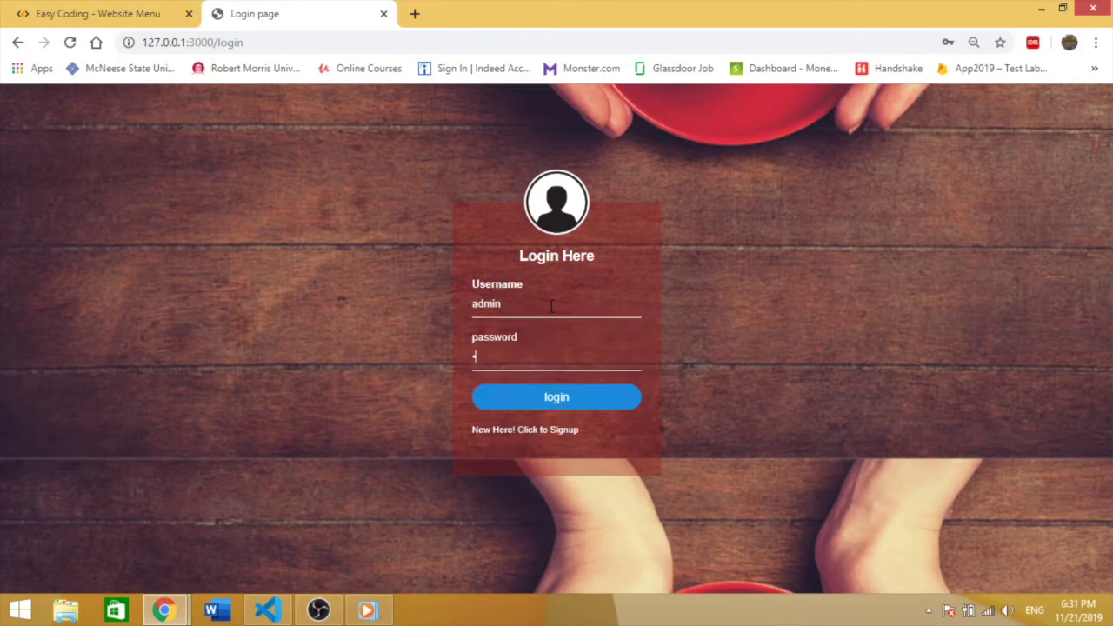
left_click(579, 400)
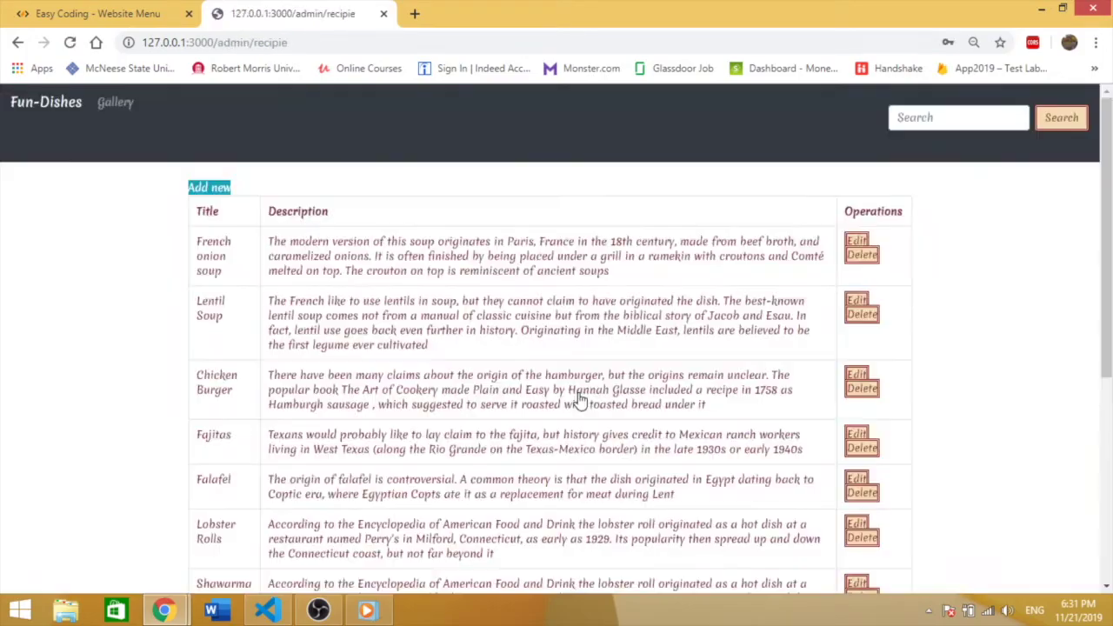
Step: Delete the nbebfkje test recipe and confirm the all-recipes listing now ends at Ravioli
left_click_drag(1106, 244, 1105, 446)
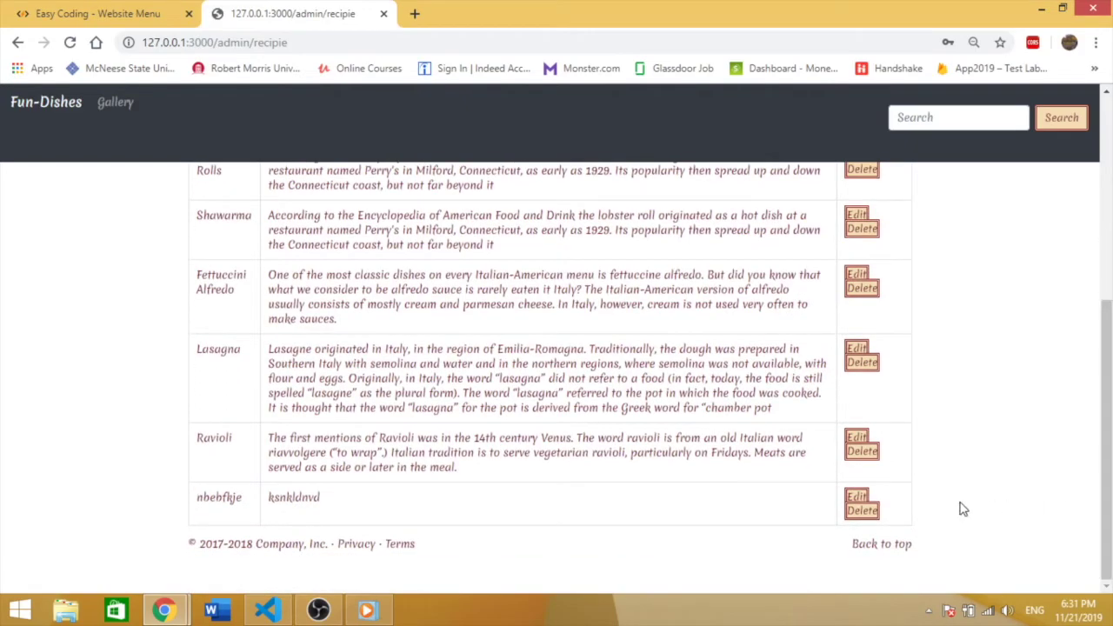
left_click(861, 513)
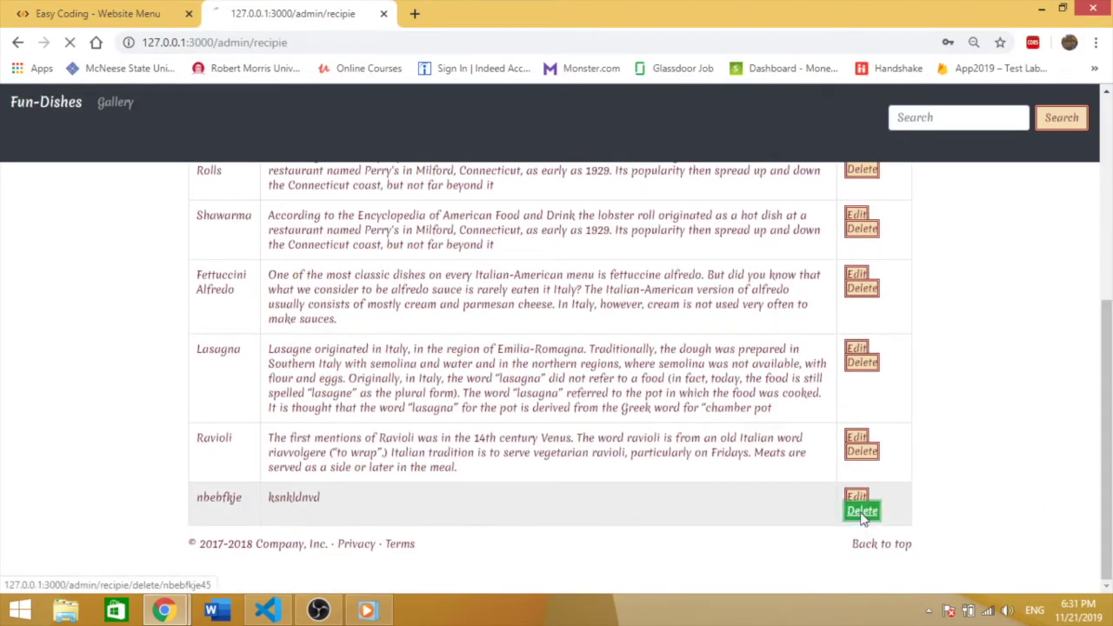
left_click(52, 101)
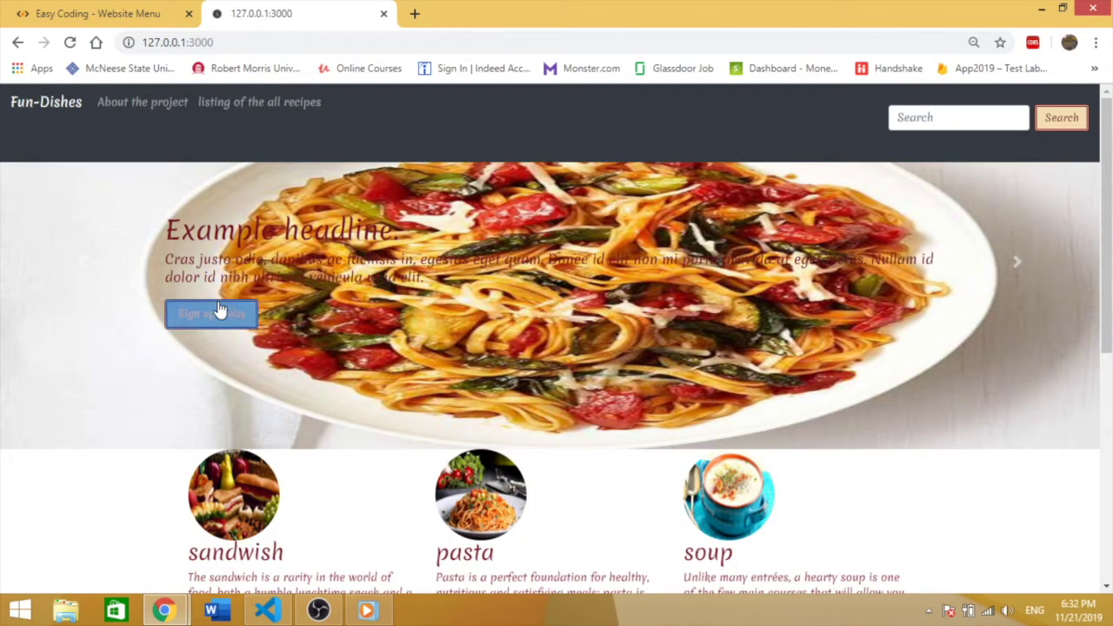
left_click(291, 102)
scroll(832, 248, "down", 5)
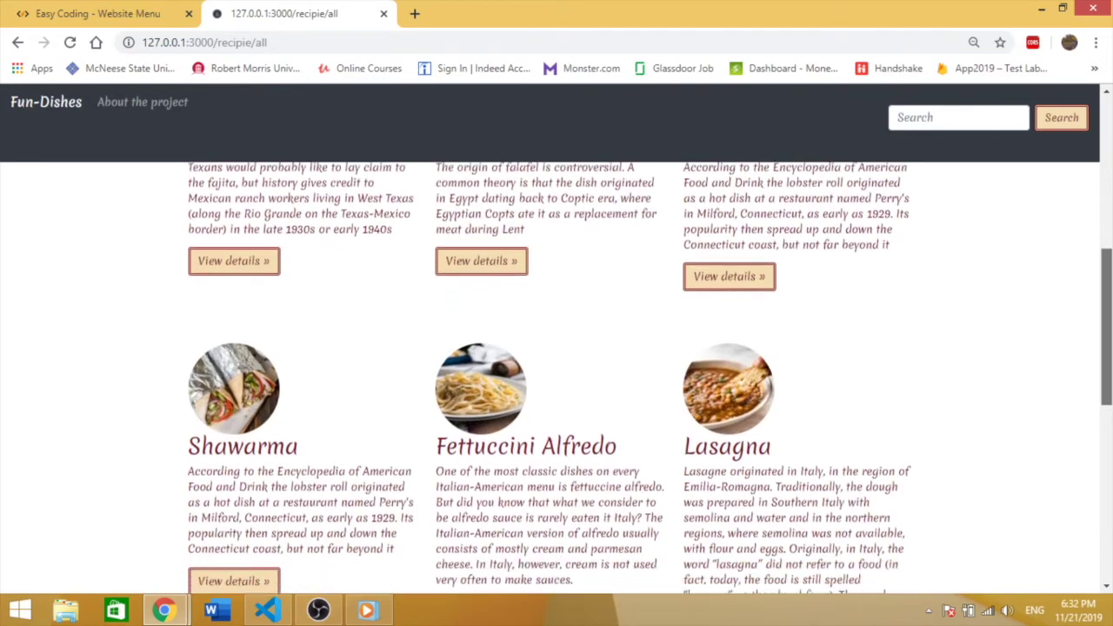
scroll(803, 475, "down", 5)
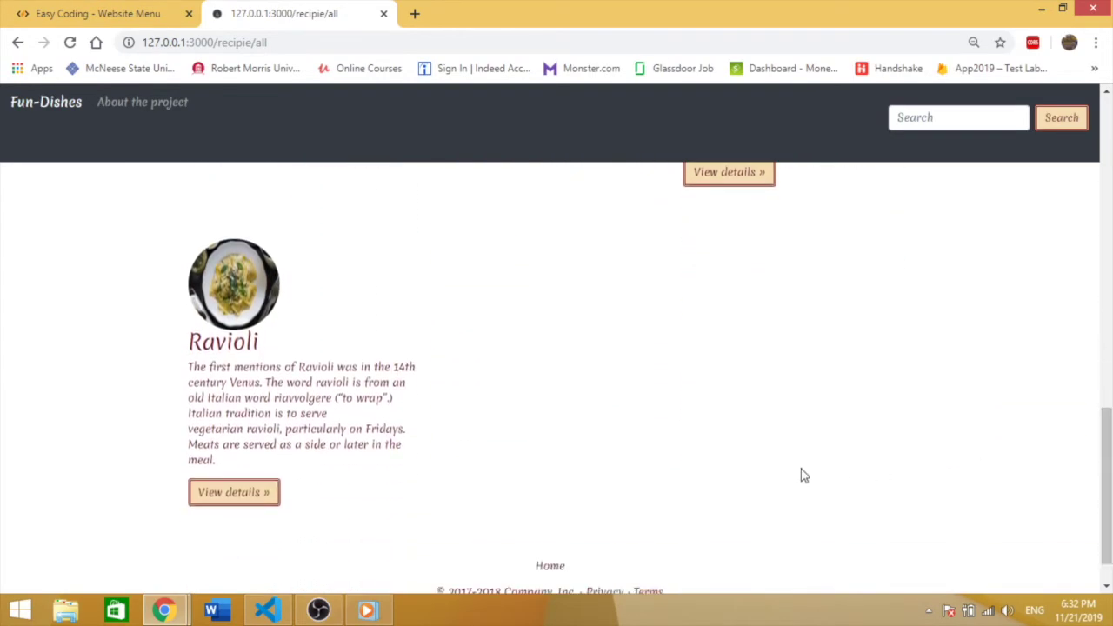
left_click_drag(616, 452, 467, 402)
left_click(571, 424)
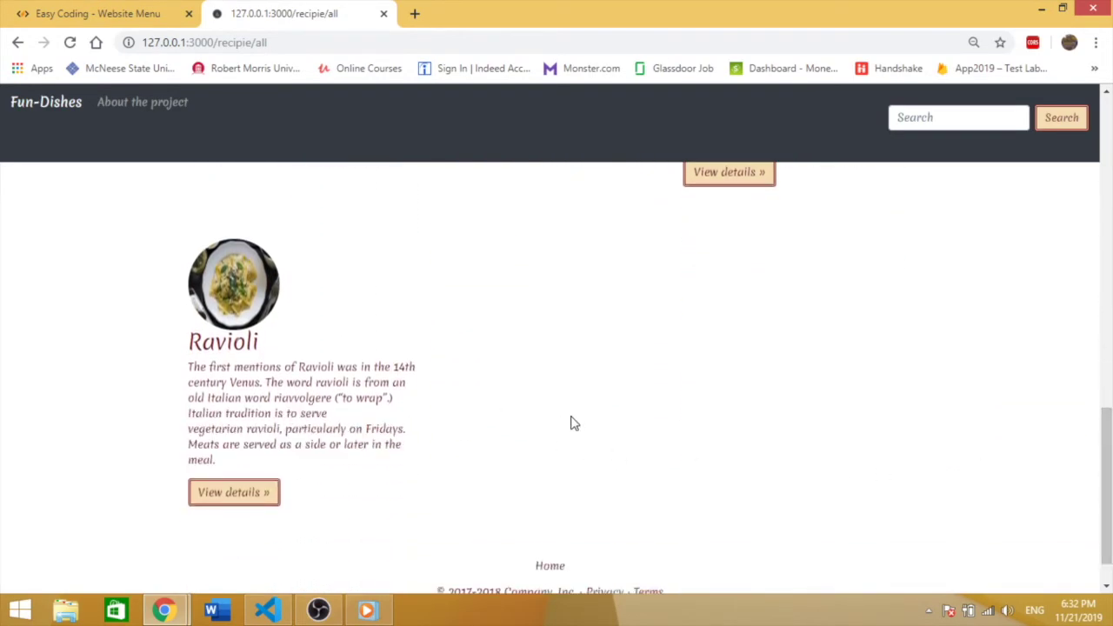